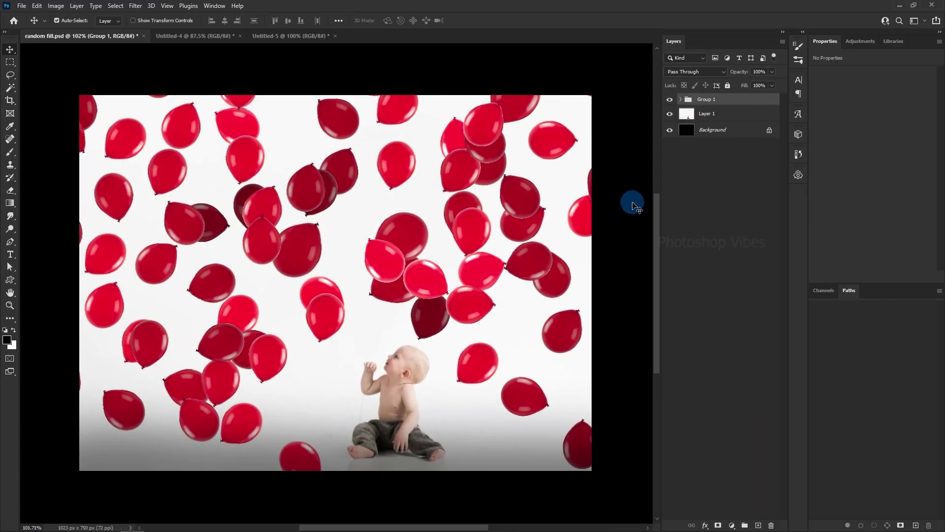
Toggle the scattered-balloon group off and on, then switch to the Untitled-4 single-balloon document.
{"action": "left_click", "coordinate": [633, 205]}
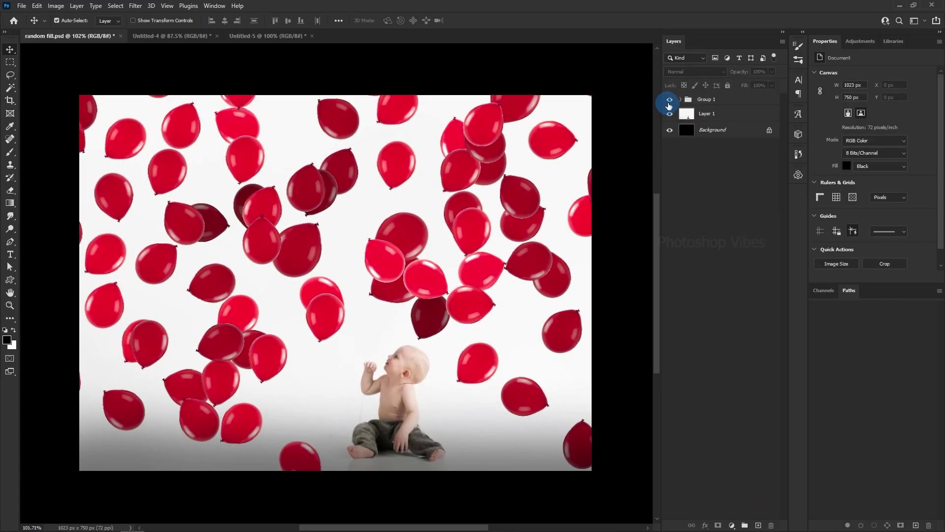
{"action": "left_click", "coordinate": [670, 100]}
{"action": "left_click", "coordinate": [669, 100]}
{"action": "left_click", "coordinate": [165, 35]}
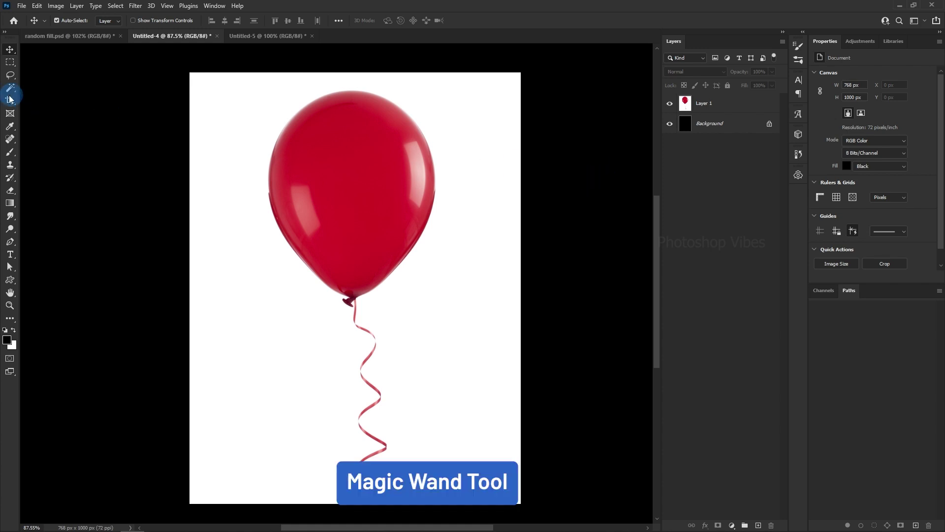
Magic-wand the white surround on Layer 1, delete it, and deselect.
{"action": "left_click", "coordinate": [7, 91]}
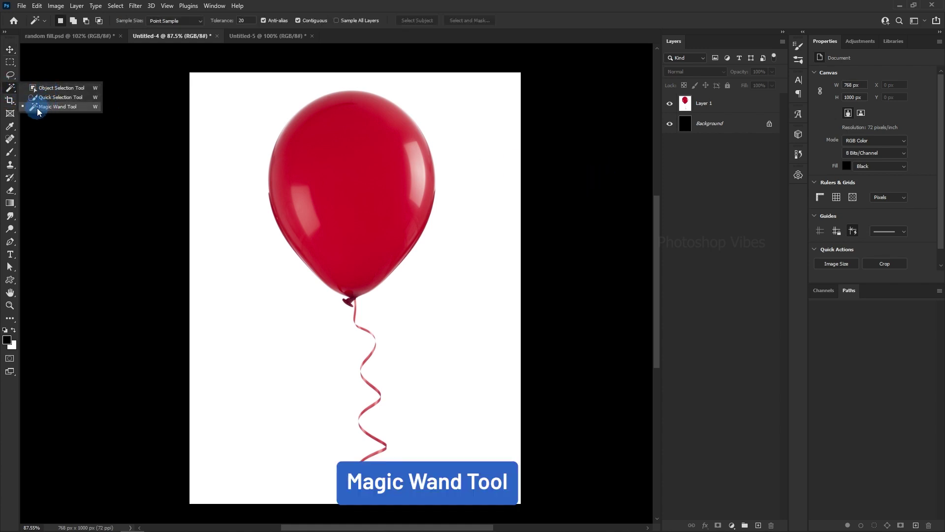
{"action": "left_click", "coordinate": [58, 111]}
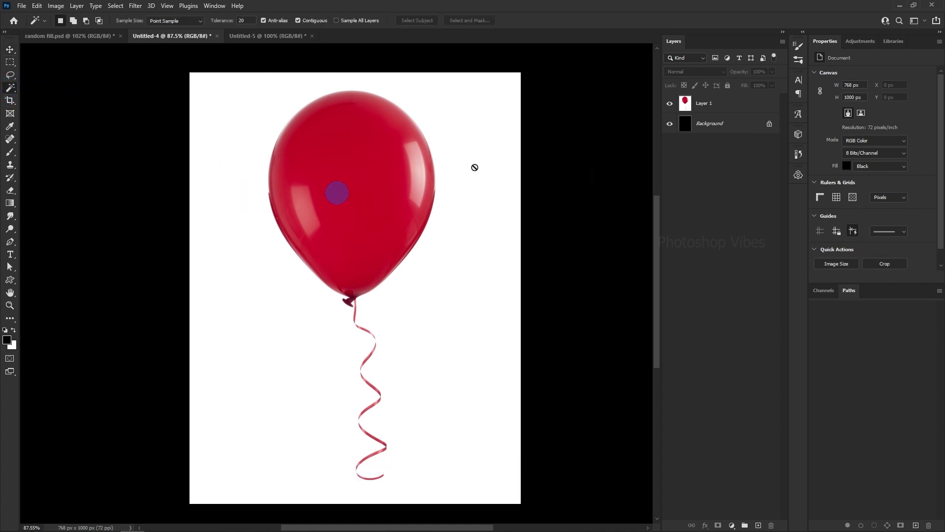
{"action": "left_click", "coordinate": [700, 104]}
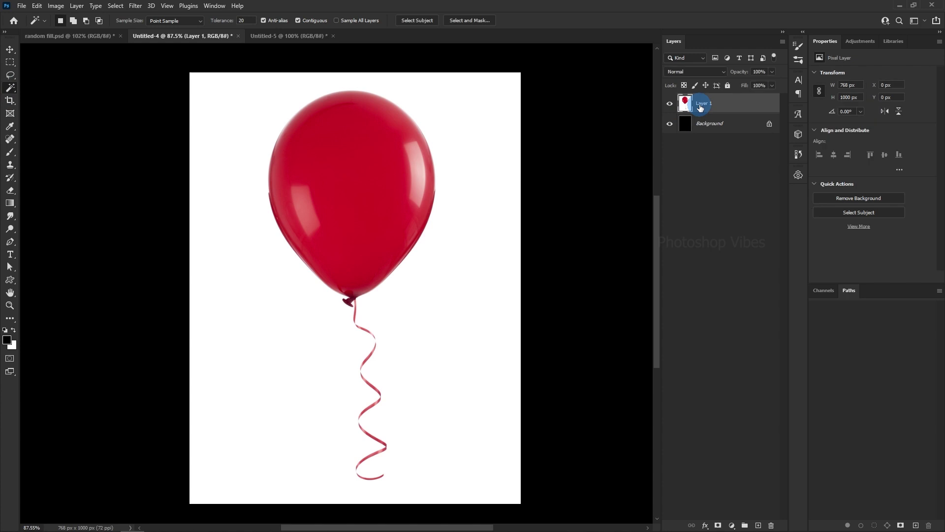
{"action": "left_click", "coordinate": [474, 131]}
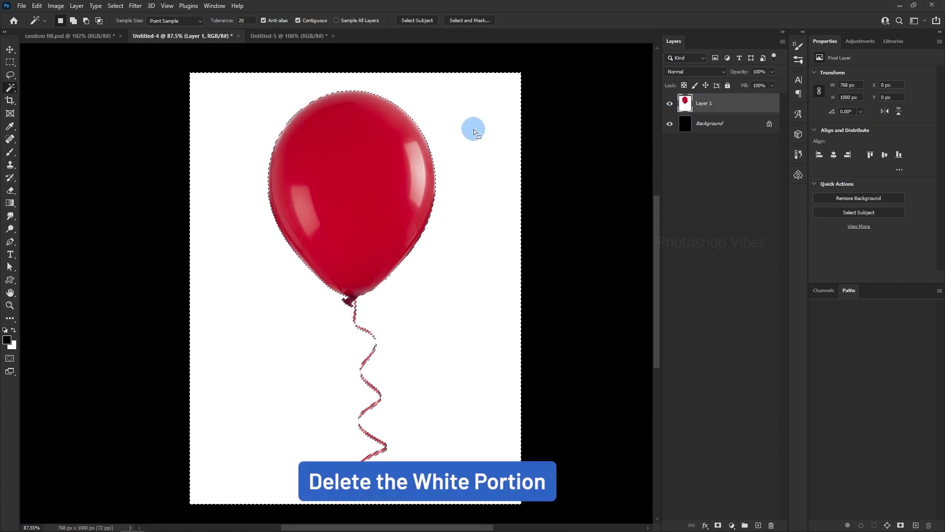
{"action": "key", "text": "Delete"}
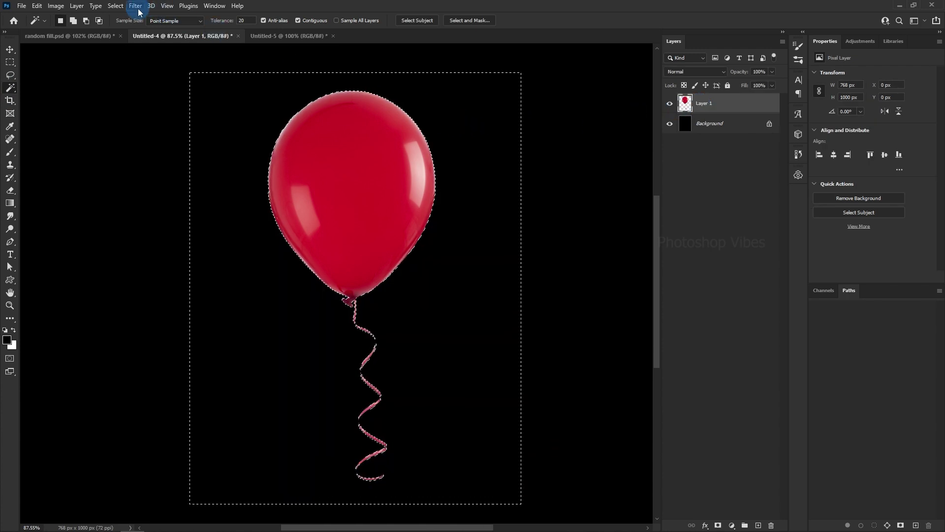
{"action": "left_click", "coordinate": [115, 5]}
{"action": "left_click", "coordinate": [124, 25]}
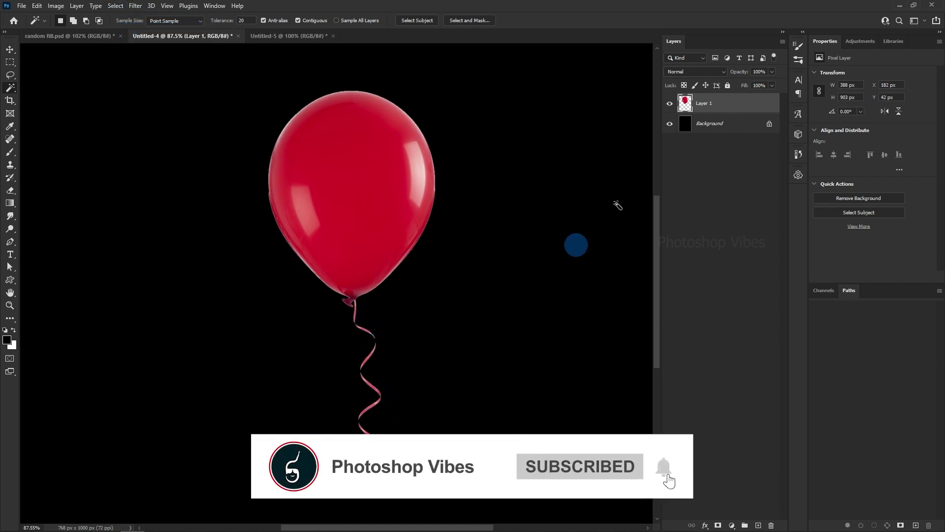
Set up the Eraser at 17 px size and 100% hardness.
{"action": "left_click", "coordinate": [10, 190]}
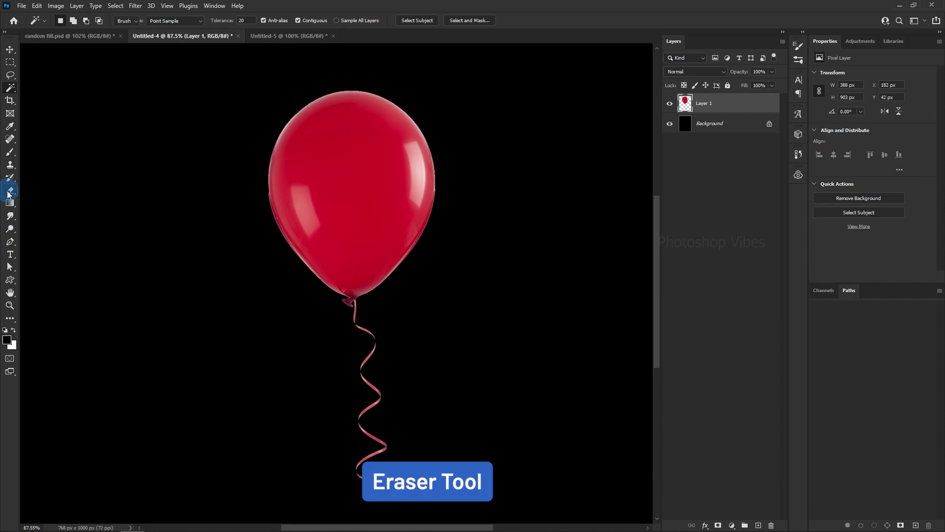
{"action": "scroll", "coordinate": [388, 369], "scroll_direction": "up", "scroll_amount": 3}
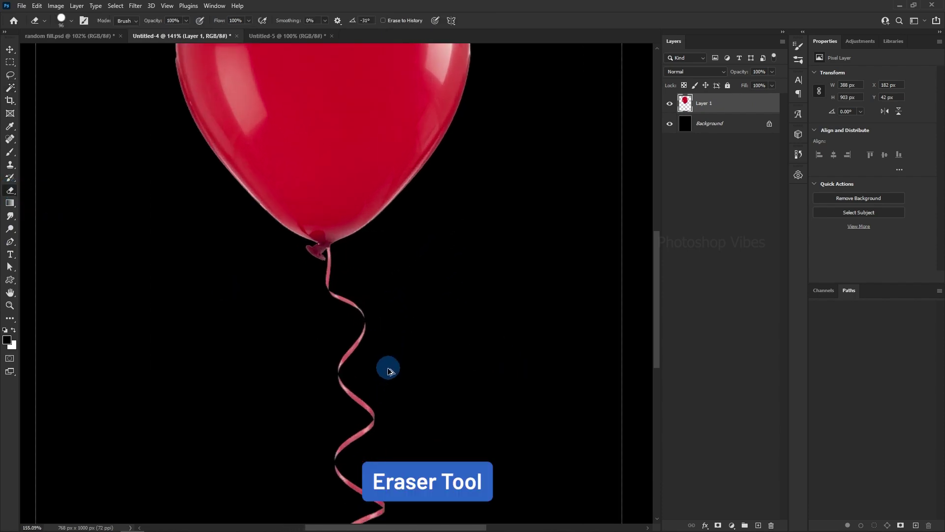
{"action": "scroll", "coordinate": [346, 261], "scroll_direction": "up", "scroll_amount": 3}
{"action": "scroll", "coordinate": [343, 259], "scroll_direction": "up", "scroll_amount": 4}
{"action": "scroll", "coordinate": [343, 260], "scroll_direction": "down", "scroll_amount": 2}
{"action": "left_click_drag", "start_coordinate": [341, 257], "coordinate": [253, 273]}
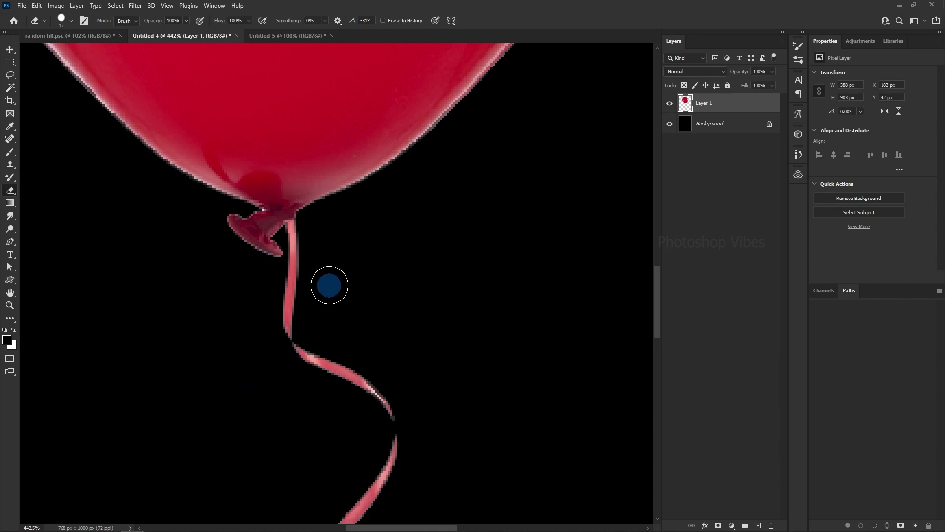
{"action": "right_click", "coordinate": [335, 283]}
{"action": "left_click_drag", "start_coordinate": [448, 327], "coordinate": [413, 328]}
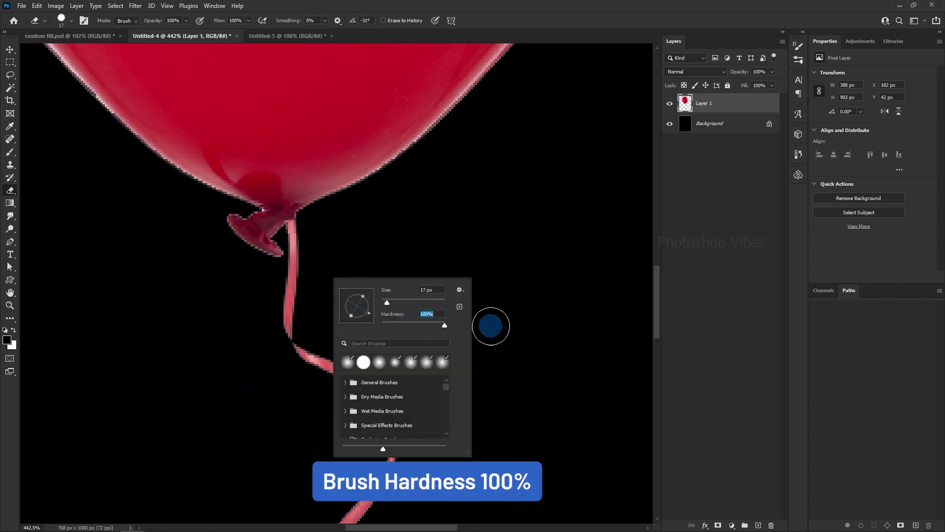
{"action": "key", "text": "Return"}
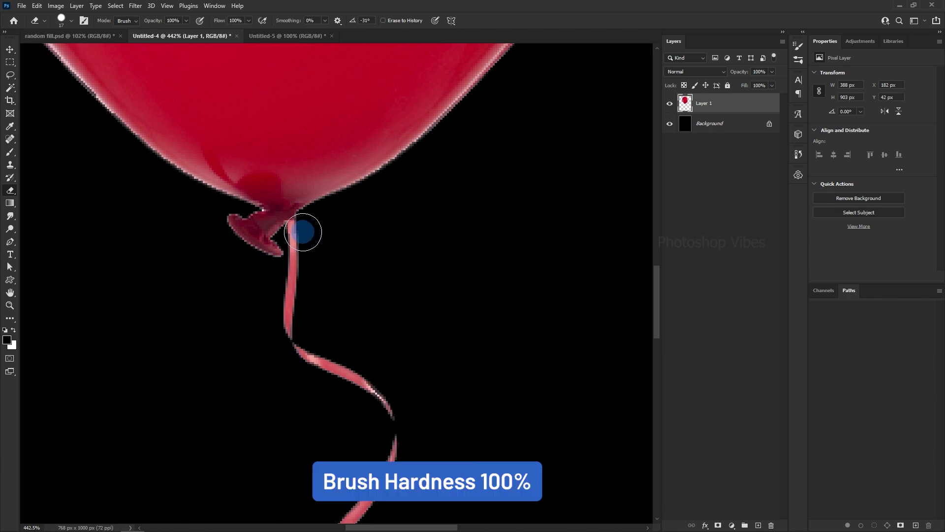
Erase the curly ribbon hanging below the balloon's knot.
{"action": "left_click_drag", "start_coordinate": [303, 231], "coordinate": [293, 327]}
{"action": "scroll", "coordinate": [292, 306], "scroll_direction": "down", "scroll_amount": 3}
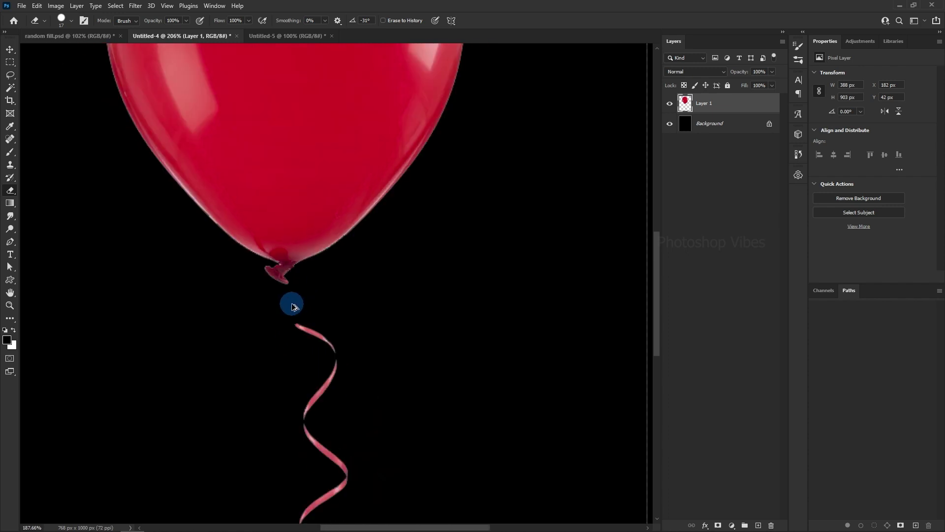
{"action": "scroll", "coordinate": [292, 306], "scroll_direction": "down", "scroll_amount": 3}
{"action": "left_click_drag", "start_coordinate": [347, 246], "coordinate": [328, 422]}
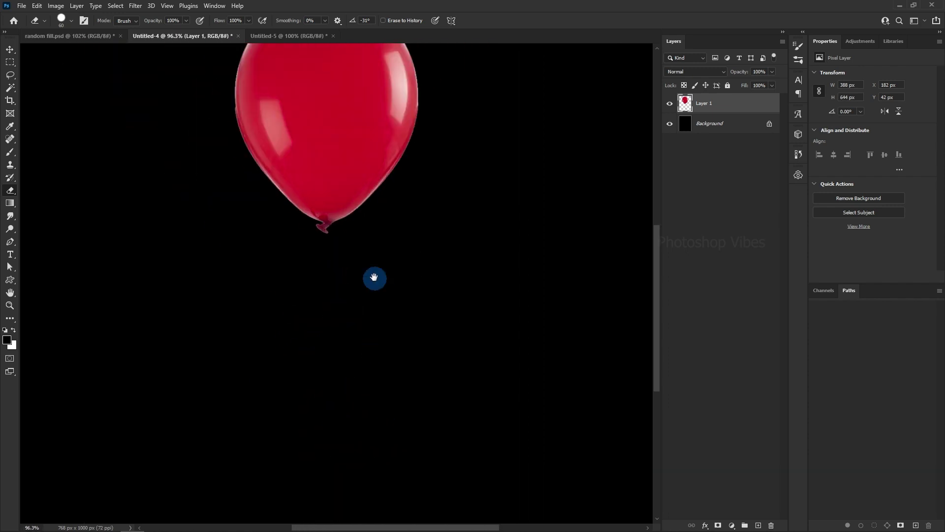
{"action": "left_click_drag", "start_coordinate": [374, 277], "coordinate": [402, 432]}
Hide and re-show the black Background layer to check the balloon's transparency.
{"action": "key", "text": "v"}
{"action": "left_click", "coordinate": [669, 123]}
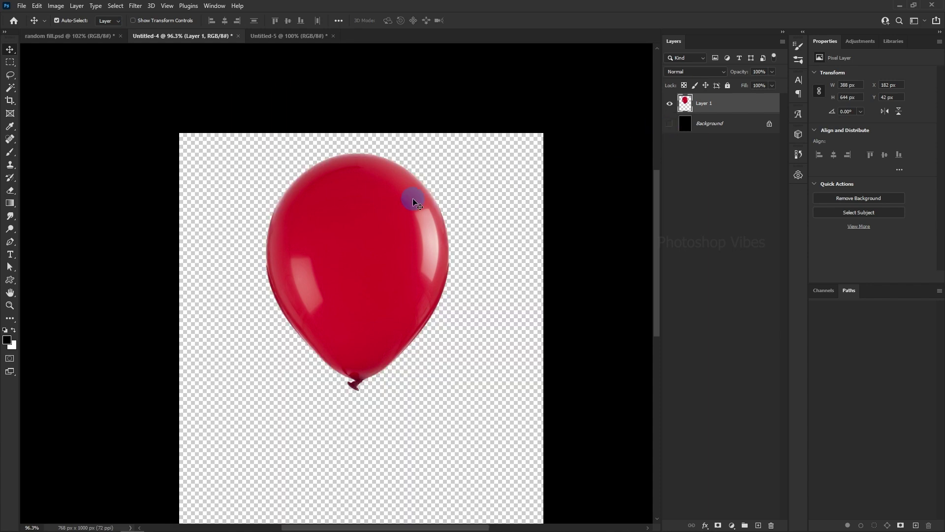
{"action": "scroll", "coordinate": [406, 202], "scroll_direction": "up", "scroll_amount": 2}
{"action": "left_click", "coordinate": [669, 123]}
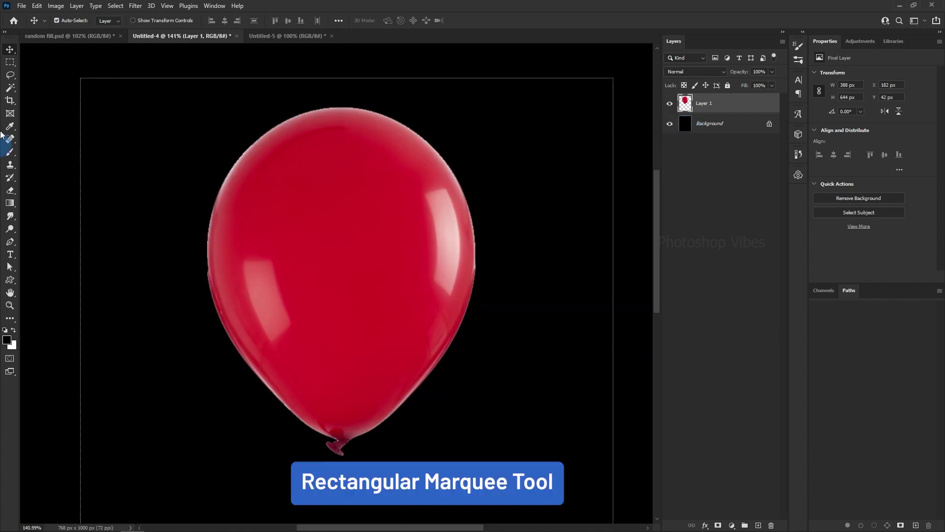
Draw a rectangular marquee around the balloon, trim its top sliver, and hide the Background.
{"action": "right_click", "coordinate": [10, 62]}
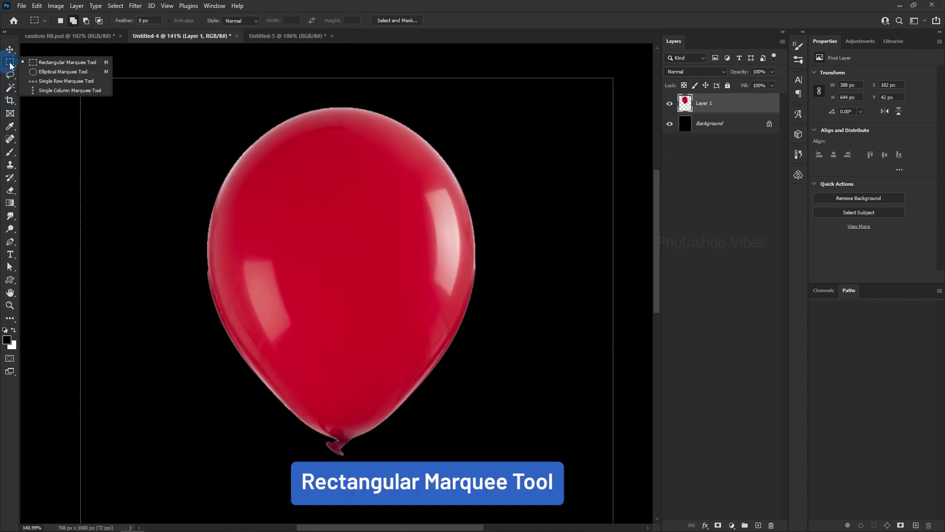
{"action": "left_click", "coordinate": [52, 63]}
{"action": "mouse_move", "coordinate": [204, 92]}
{"action": "left_mouse_down"}
{"action": "mouse_move", "coordinate": [461, 460]}
{"action": "mouse_move", "coordinate": [483, 462]}
{"action": "left_mouse_up"}
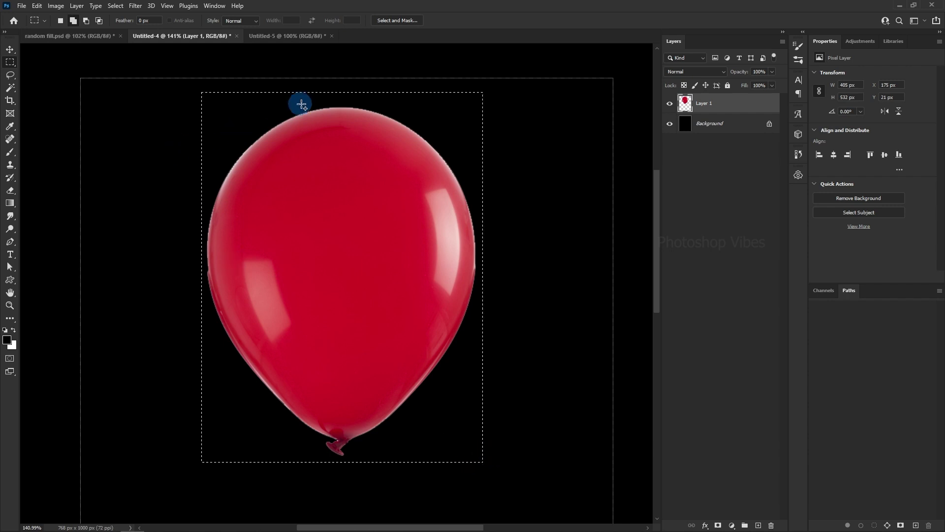
{"action": "left_click", "coordinate": [86, 20]}
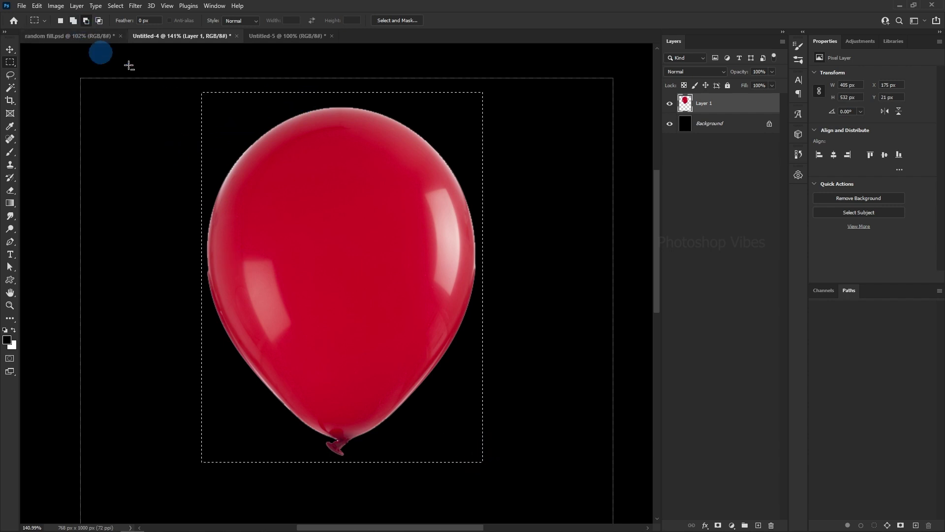
{"action": "left_click_drag", "start_coordinate": [183, 79], "coordinate": [517, 100]}
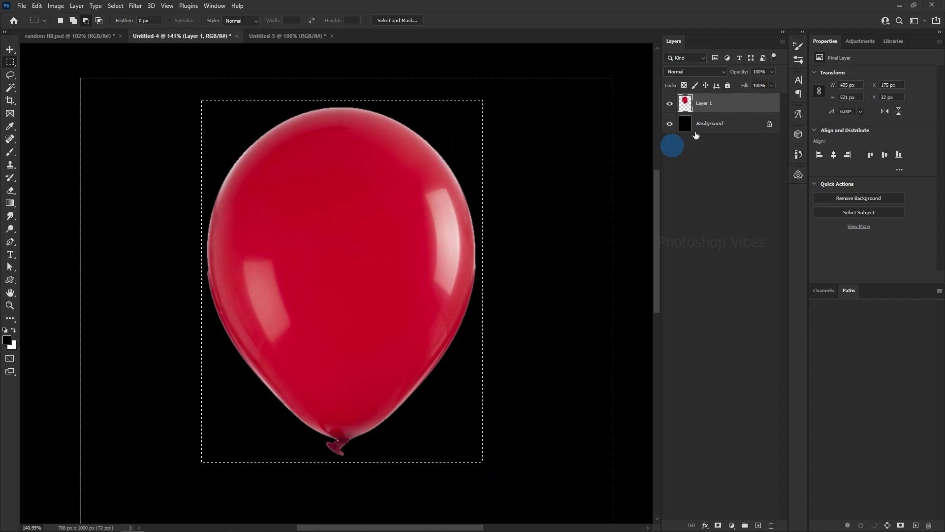
{"action": "left_click", "coordinate": [670, 124]}
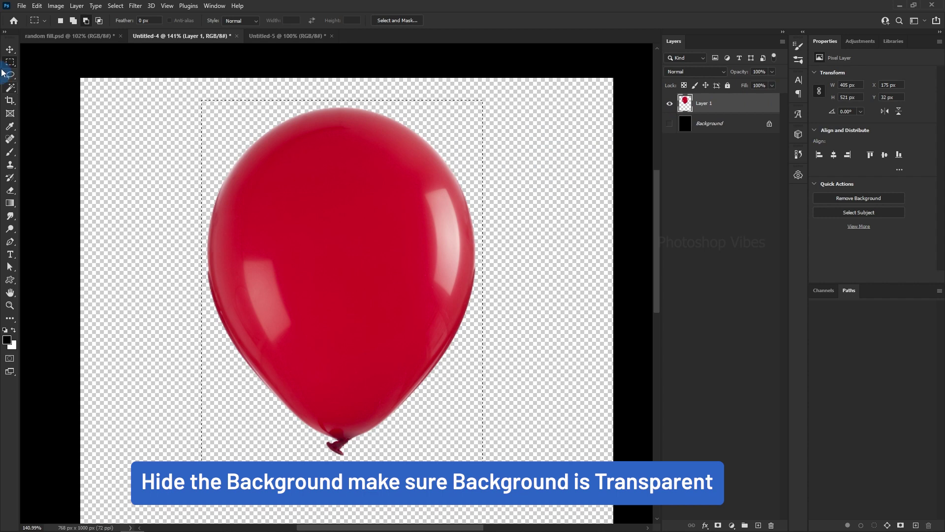
{"action": "left_click", "coordinate": [10, 50]}
{"action": "left_click", "coordinate": [120, 112]}
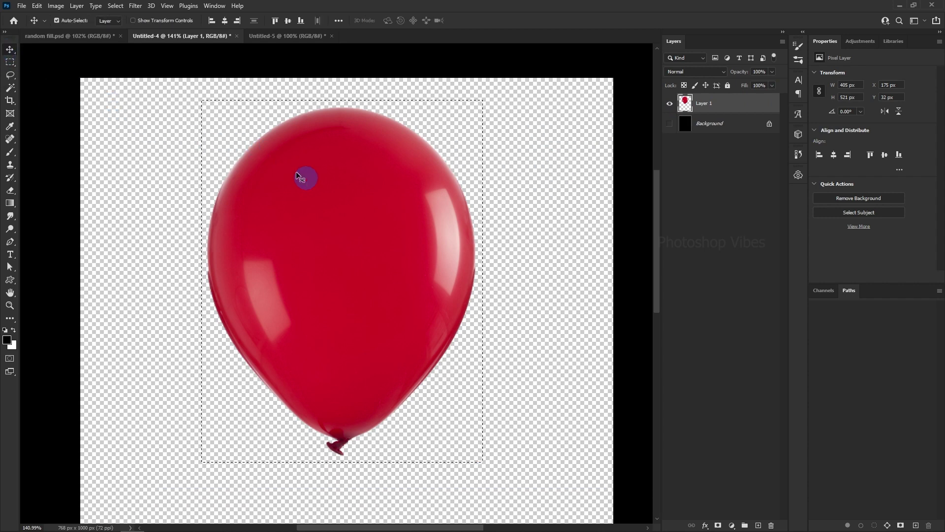
Define the balloon as pattern 'Red Balloon', deselect, and return to the Untitled-5 baby photo.
{"action": "left_click", "coordinate": [38, 7]}
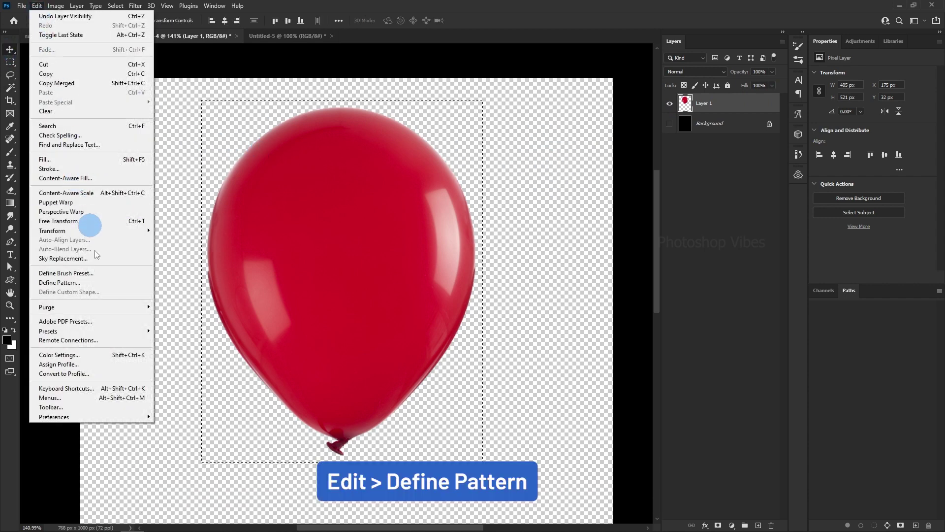
{"action": "left_click", "coordinate": [91, 284]}
{"action": "type", "text": "Red Balloon"}
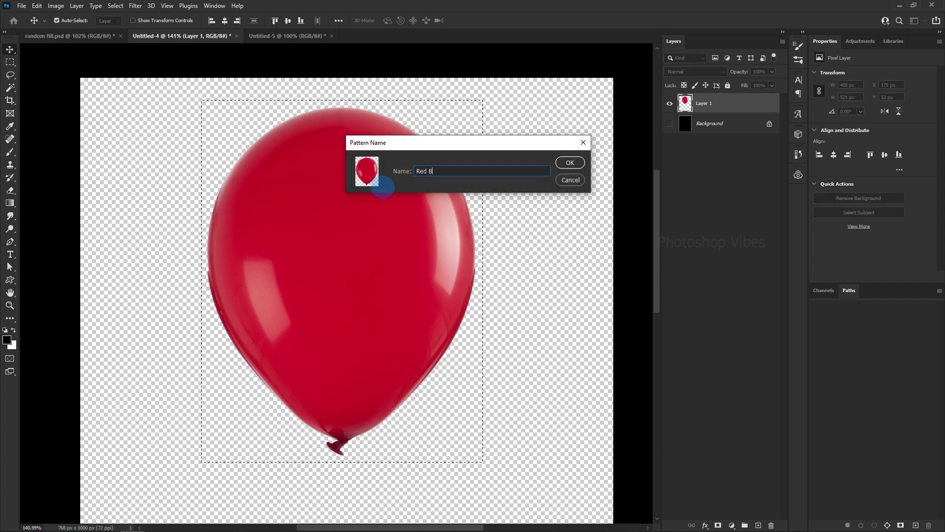
{"action": "left_click", "coordinate": [570, 162]}
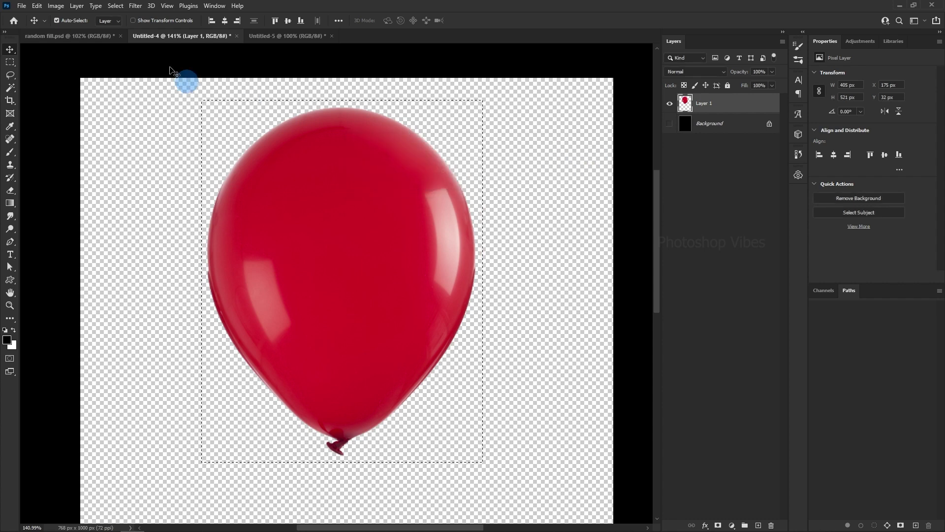
{"action": "left_click", "coordinate": [122, 6]}
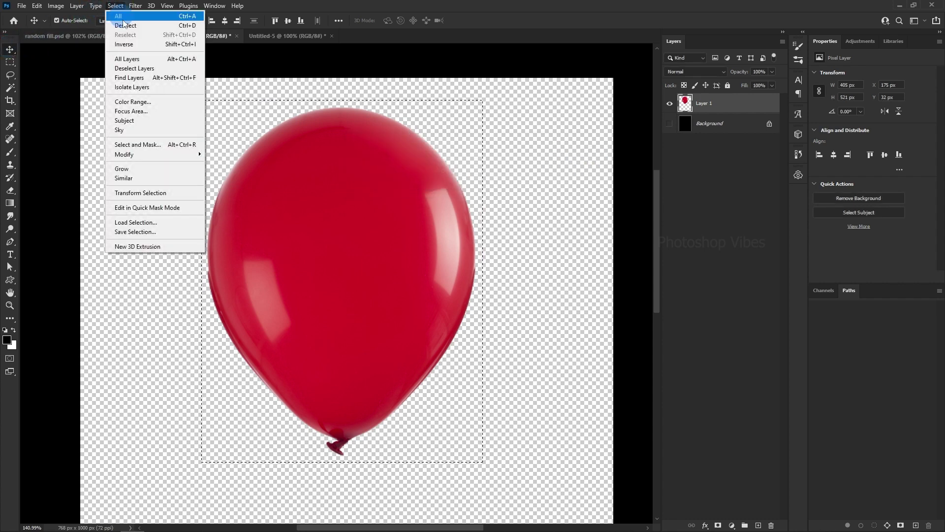
{"action": "left_click", "coordinate": [126, 25]}
{"action": "left_click", "coordinate": [292, 38]}
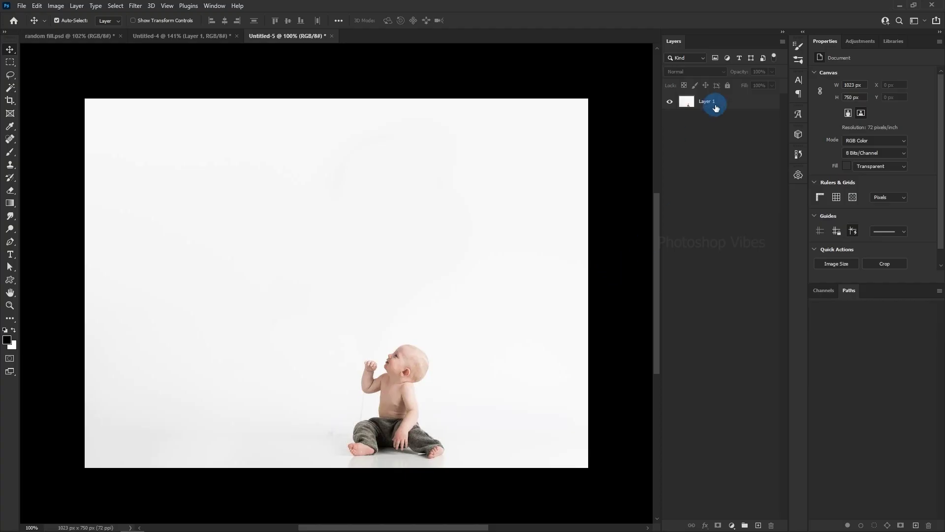
Start an Edit > Fill on the baby photo's layer with Contents set to Pattern.
{"action": "left_click", "coordinate": [715, 106]}
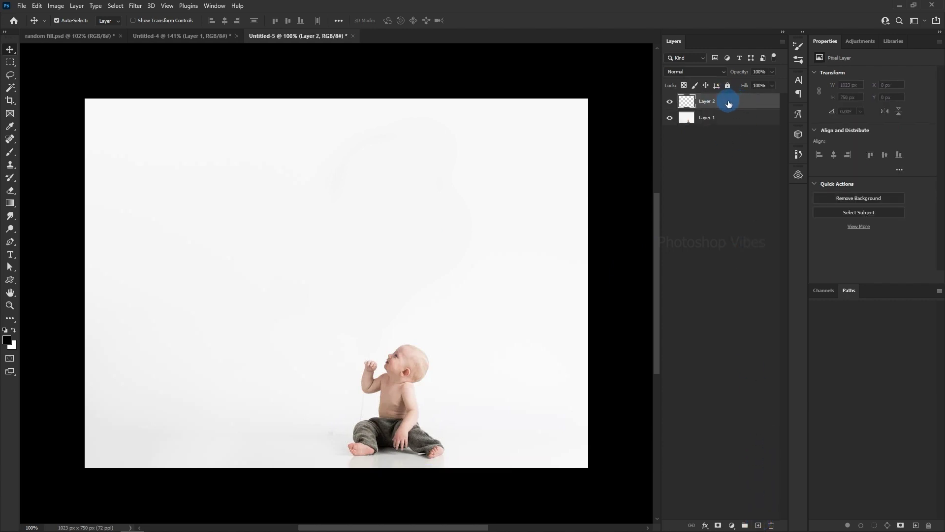
{"action": "left_click", "coordinate": [37, 6]}
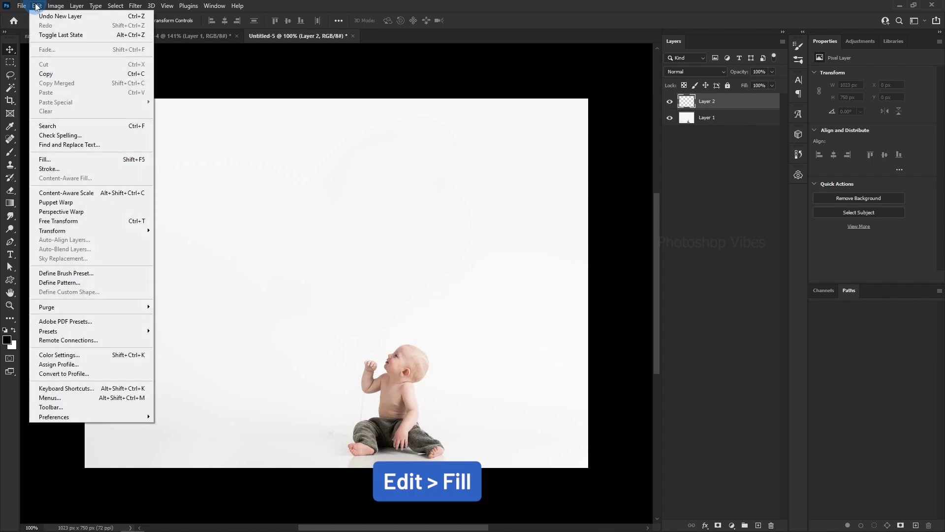
{"action": "left_click", "coordinate": [65, 162]}
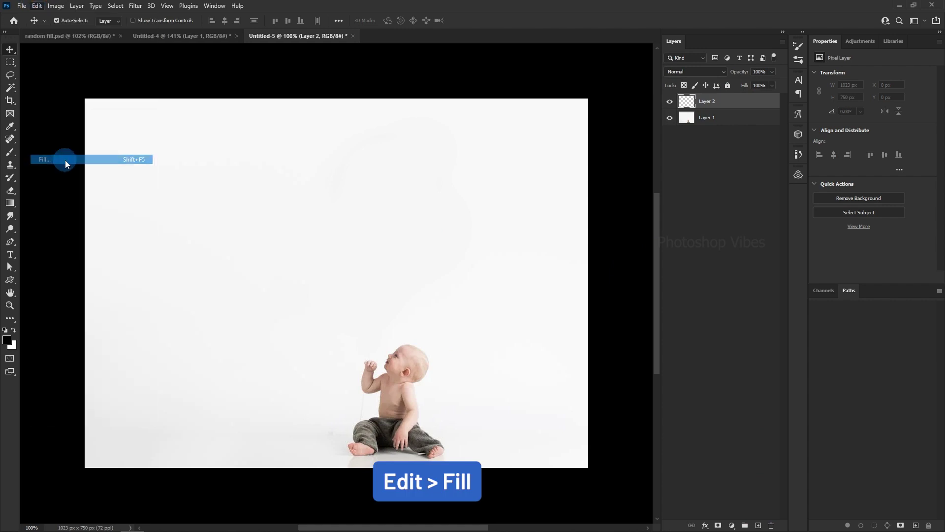
{"action": "left_click", "coordinate": [591, 128]}
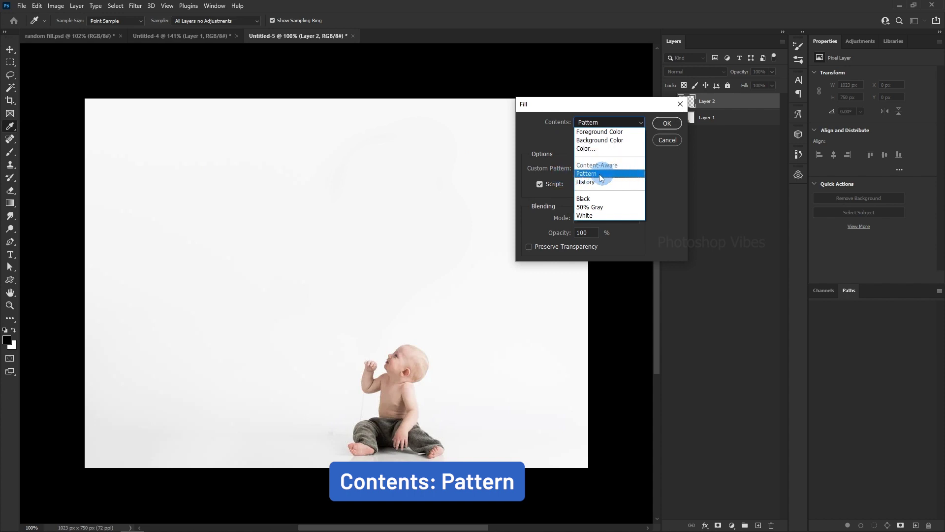
{"action": "left_click", "coordinate": [615, 173]}
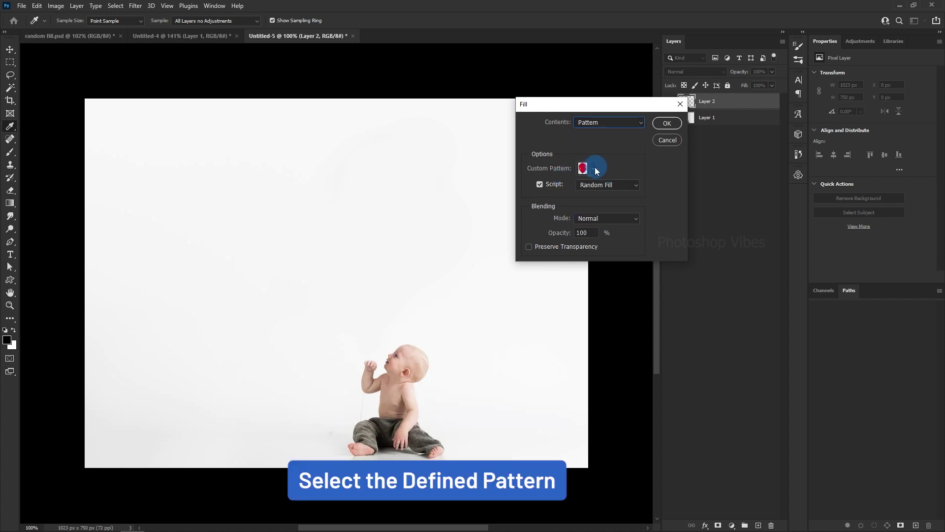
Choose the Red Balloon pattern with Random Fill script, Normal 100%, Preserve Transparency off.
{"action": "left_click", "coordinate": [593, 171]}
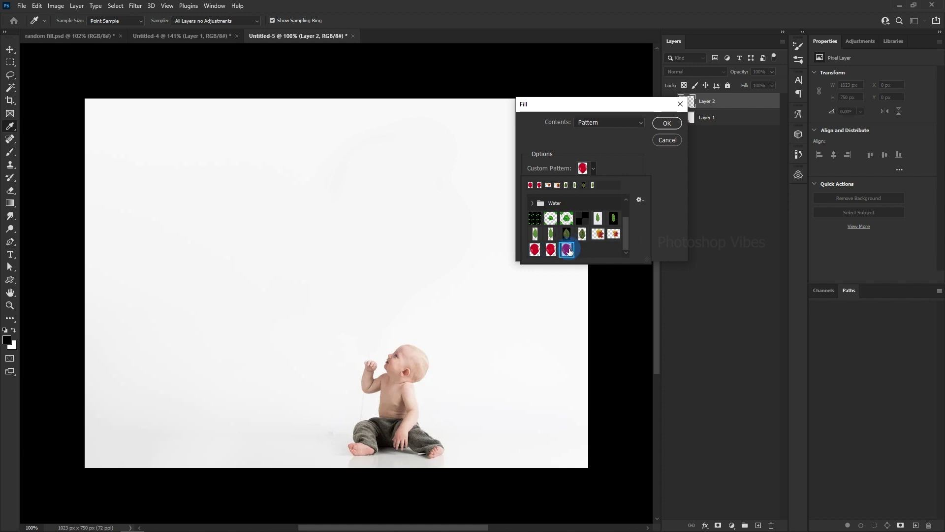
{"action": "left_click", "coordinate": [605, 133]}
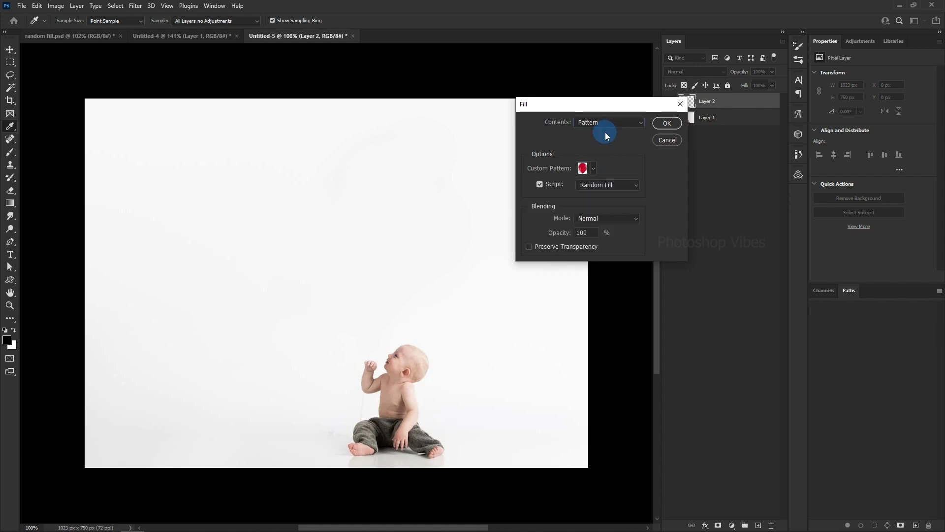
{"action": "left_click", "coordinate": [538, 186]}
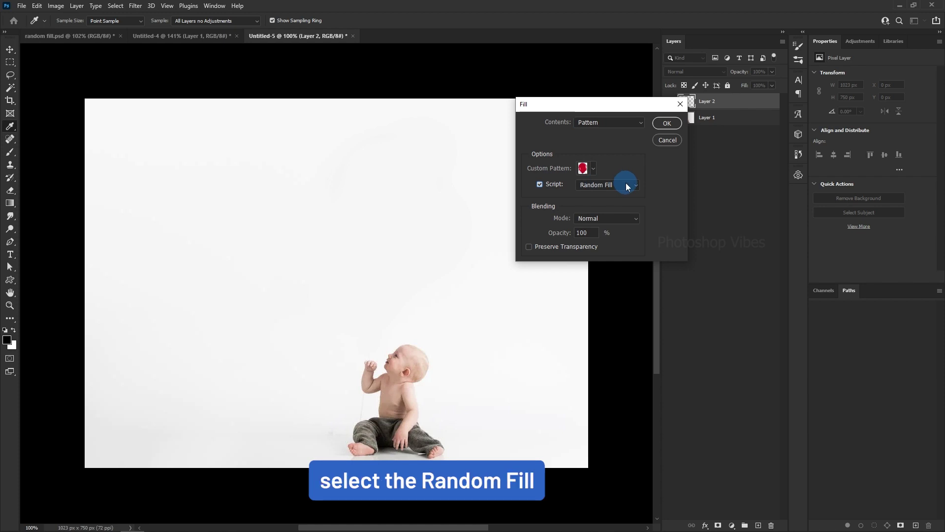
{"action": "left_click", "coordinate": [624, 185]}
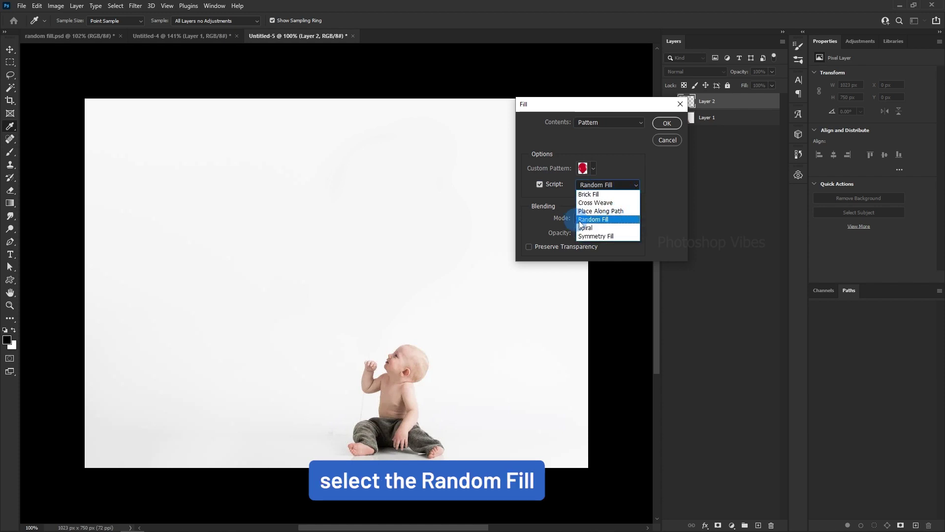
{"action": "left_click", "coordinate": [622, 219]}
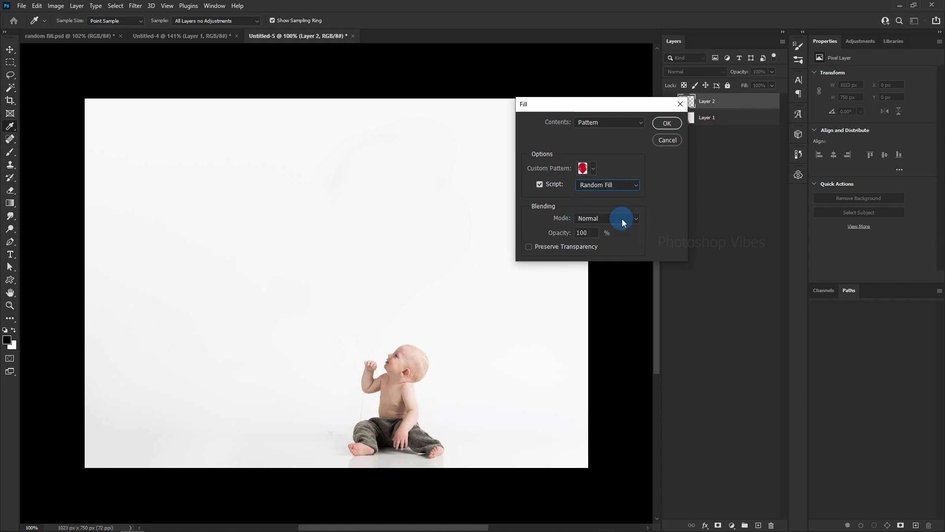
{"action": "left_click", "coordinate": [591, 232]}
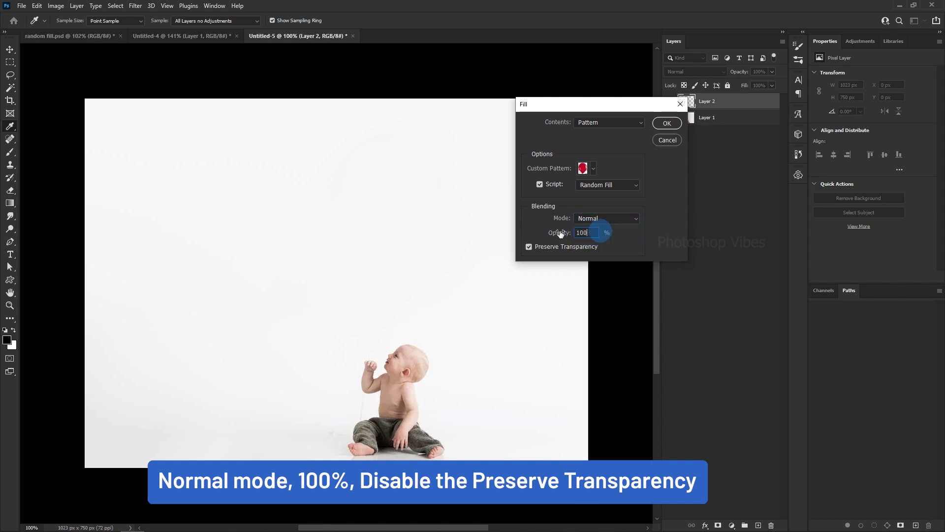
{"action": "left_click", "coordinate": [528, 246]}
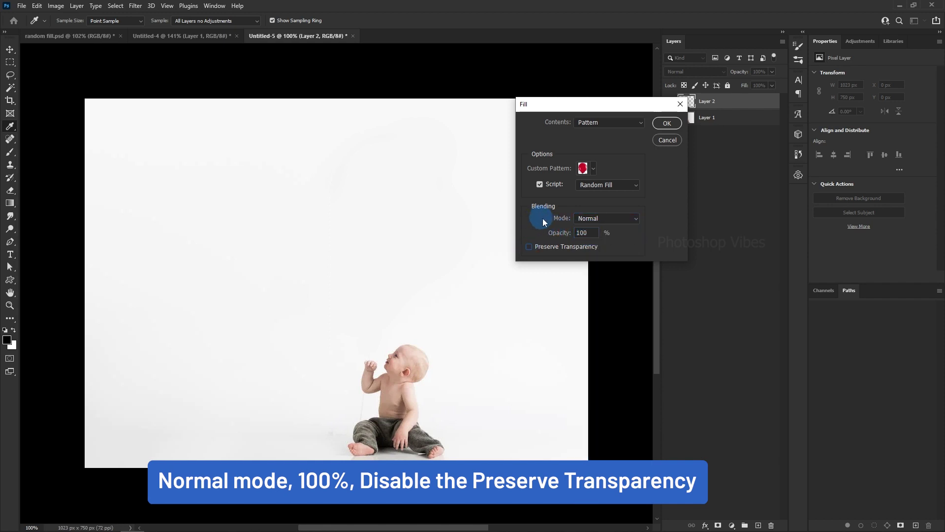
{"action": "left_click", "coordinate": [667, 124]}
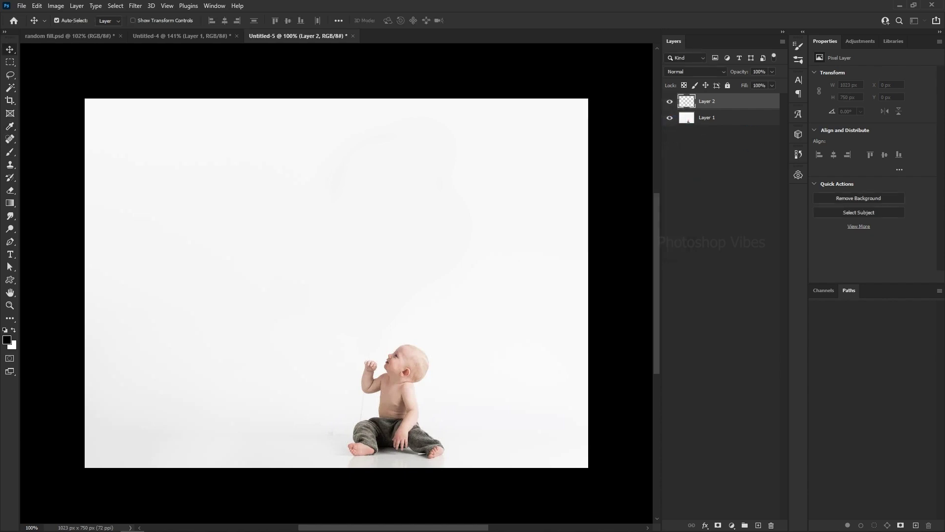
Apply Random Fill with density 2, min and max scale 0.2, brightness randomness 0.2.
{"action": "left_click_drag", "start_coordinate": [565, 95], "coordinate": [512, 80]}
{"action": "left_click", "coordinate": [643, 119]}
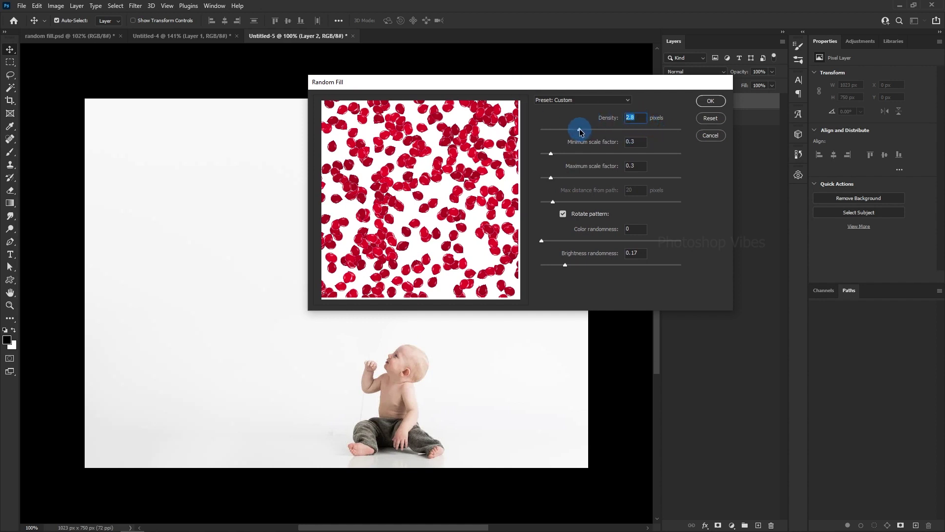
{"action": "mouse_move", "coordinate": [584, 131]}
{"action": "left_mouse_down"}
{"action": "mouse_move", "coordinate": [555, 132]}
{"action": "mouse_move", "coordinate": [563, 130]}
{"action": "left_mouse_up"}
{"action": "left_click", "coordinate": [625, 125]}
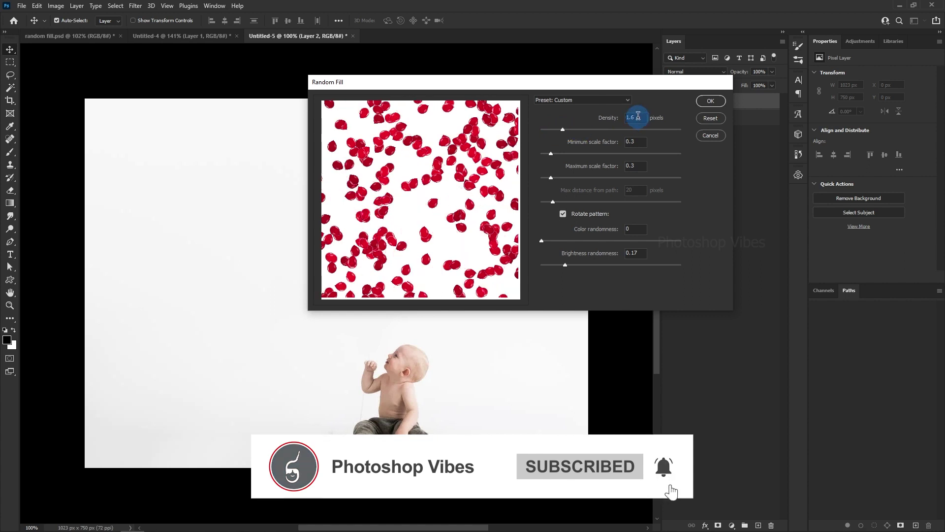
{"action": "type", "text": "2"}
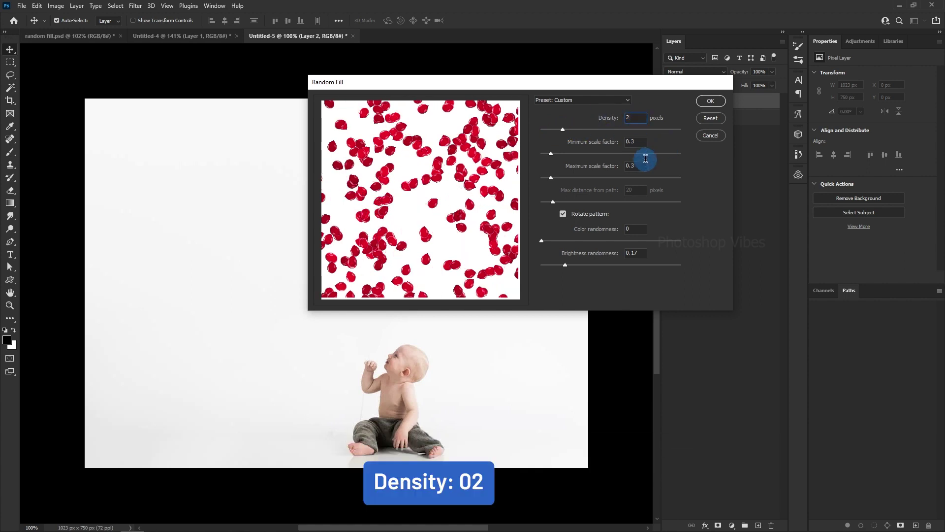
{"action": "key", "text": "Tab"}
{"action": "type", "text": "2"}
{"action": "left_click", "coordinate": [642, 167]}
{"action": "type", "text": "0.2"}
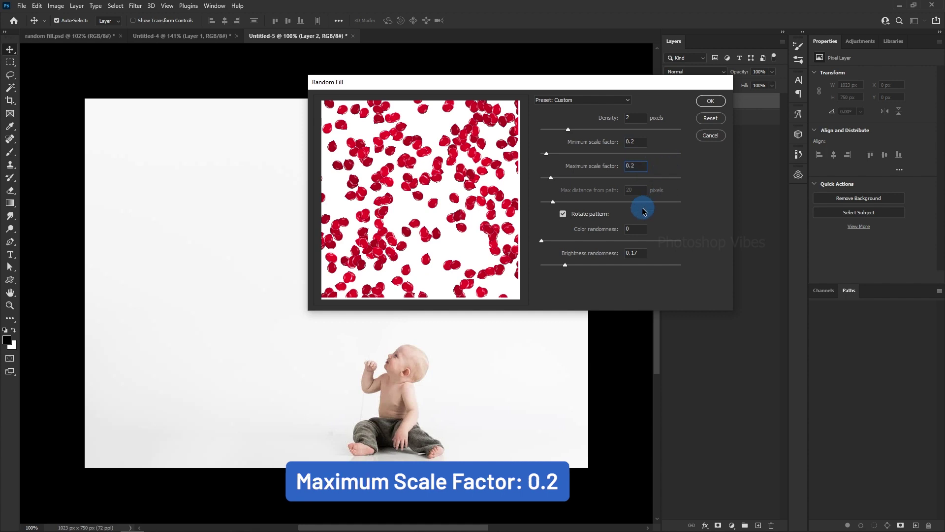
{"action": "double_click", "coordinate": [628, 254]}
{"action": "type", "text": "0."}
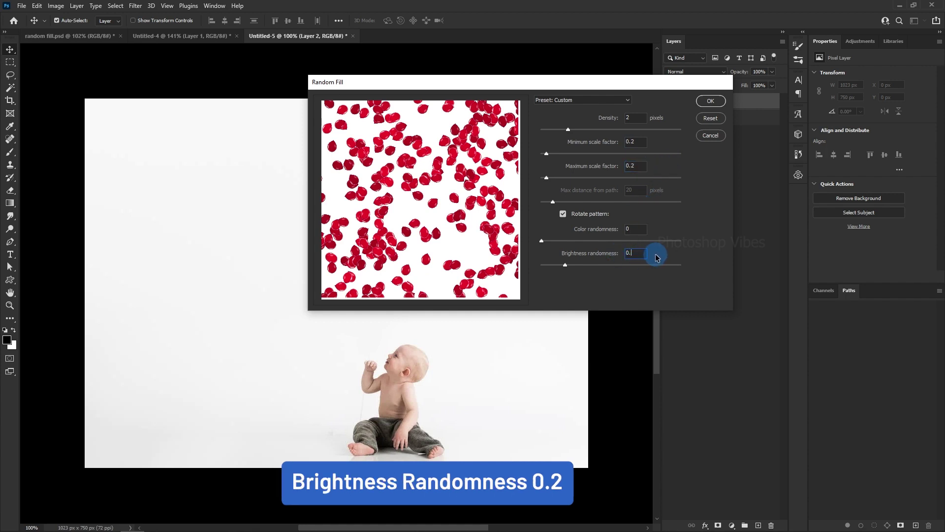
{"action": "type", "text": "20"}
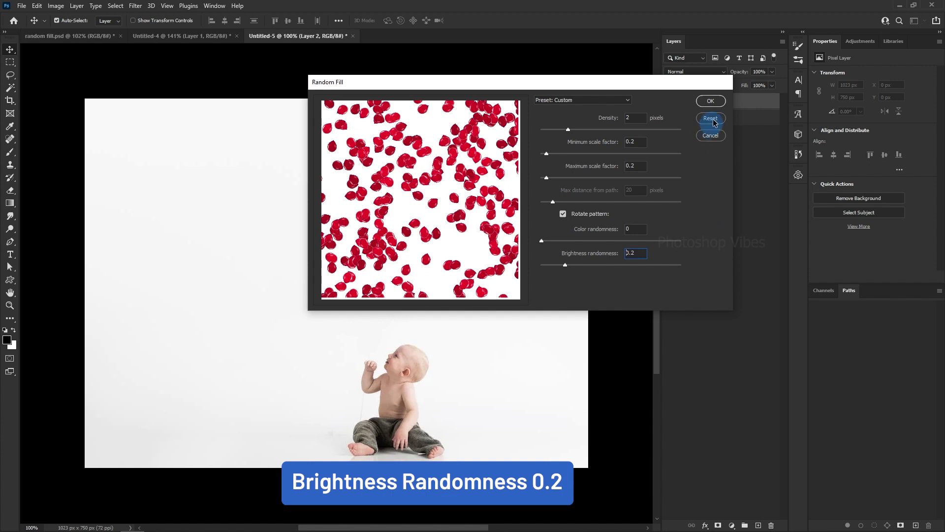
{"action": "left_click", "coordinate": [713, 101]}
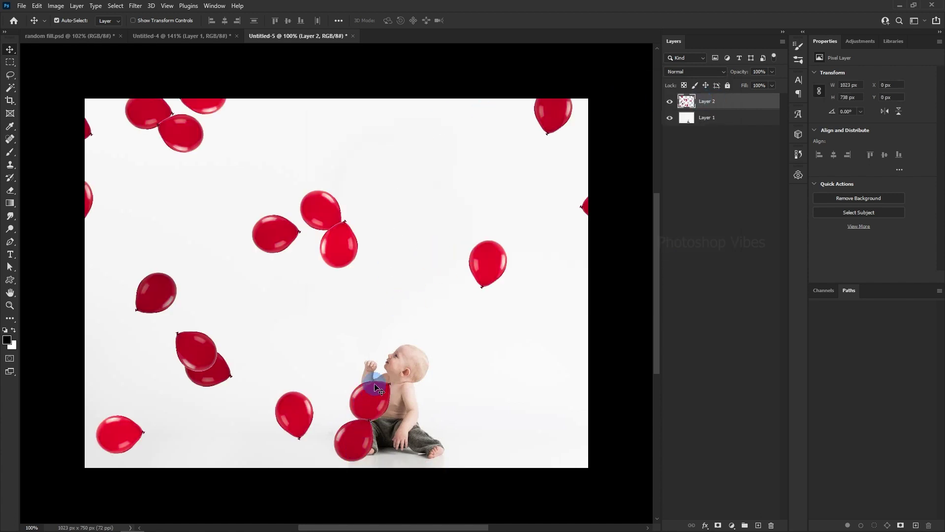
Mask out Layer 2's balloons over the baby with an enlarged Eraser, then add a new layer.
{"action": "left_click", "coordinate": [719, 523]}
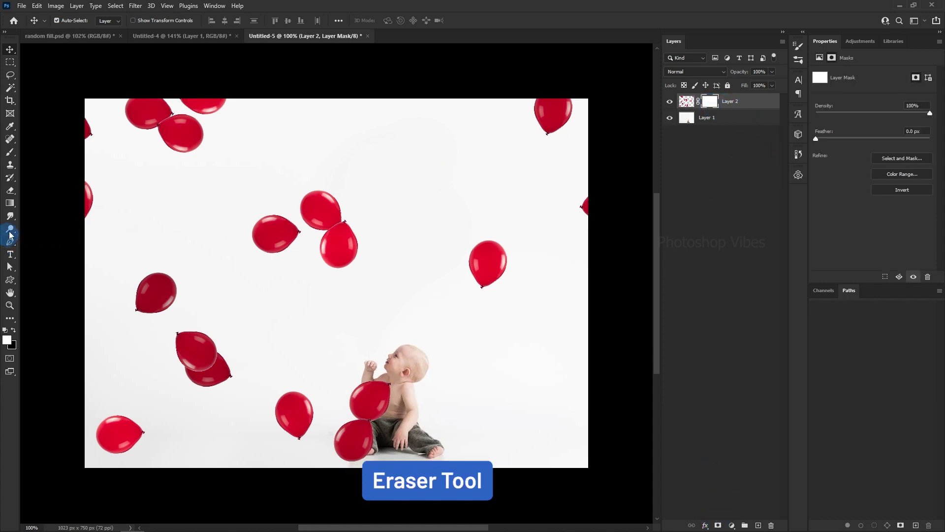
{"action": "right_click", "coordinate": [12, 192]}
{"action": "left_click", "coordinate": [48, 191]}
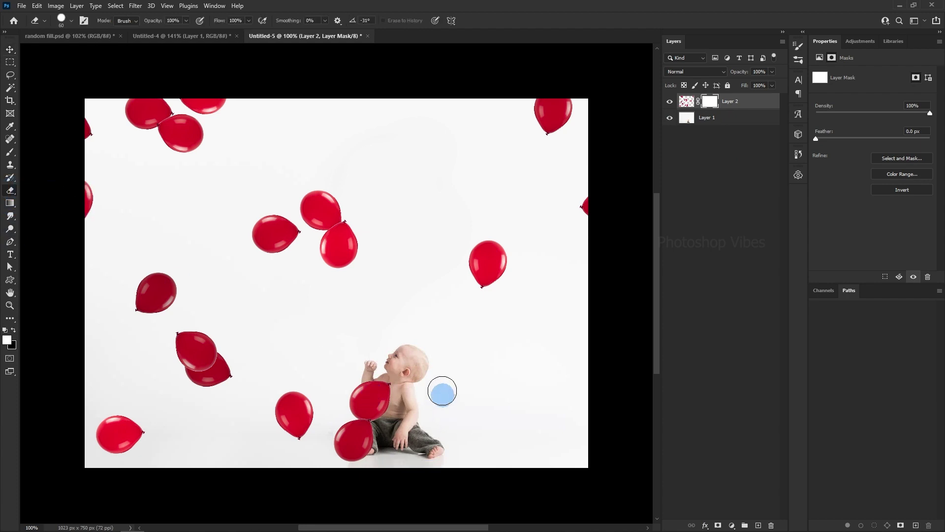
{"action": "right_click", "coordinate": [371, 332]}
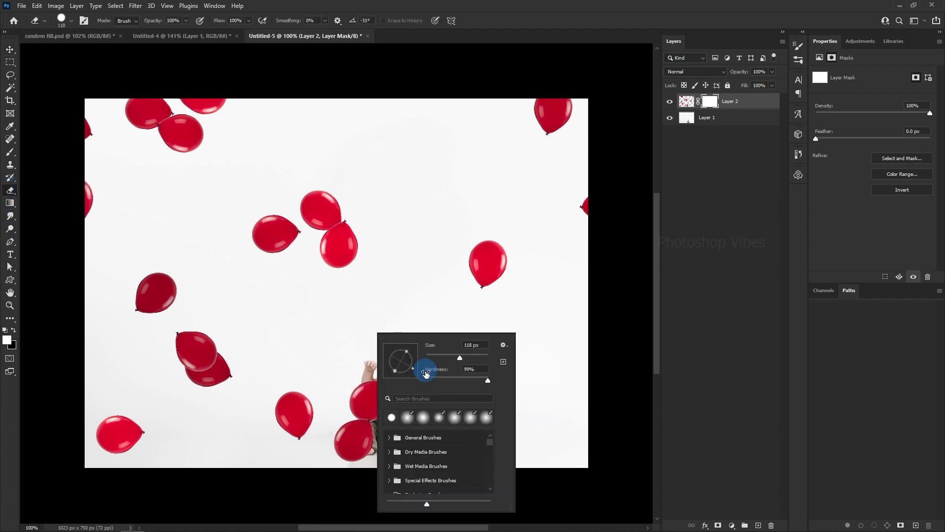
{"action": "left_click", "coordinate": [522, 377]}
{"action": "mouse_move", "coordinate": [458, 401]}
{"action": "left_mouse_down"}
{"action": "mouse_move", "coordinate": [368, 400]}
{"action": "mouse_move", "coordinate": [373, 433]}
{"action": "left_mouse_up"}
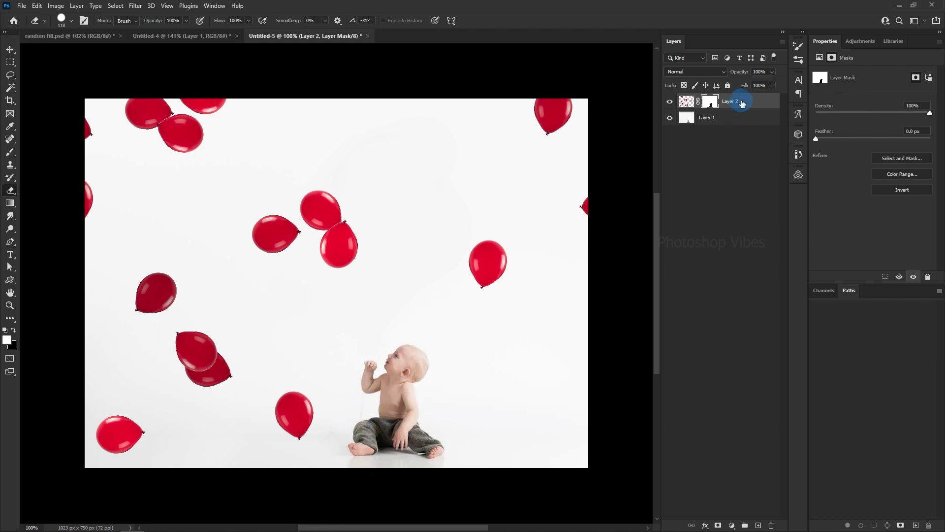
{"action": "left_click", "coordinate": [741, 101]}
{"action": "left_click", "coordinate": [759, 525]}
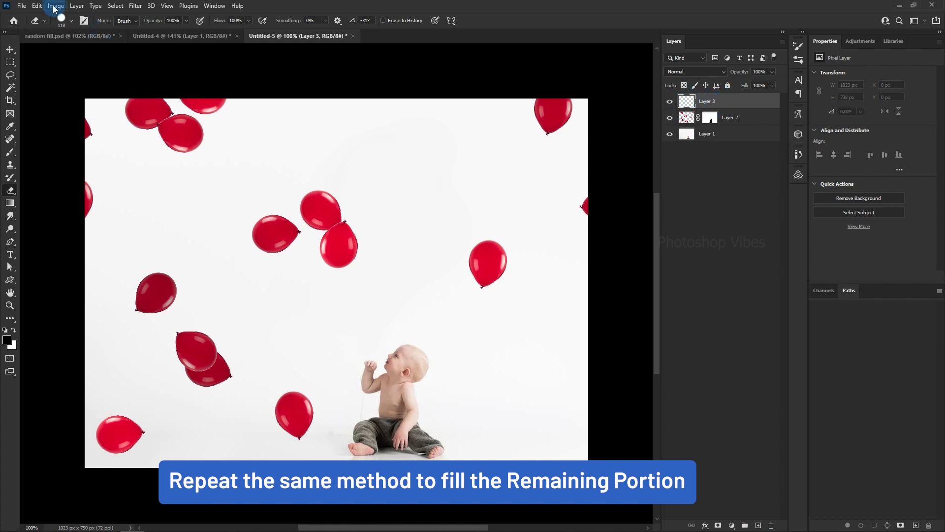
Fill the new layer with Red Balloon pattern via Random Fill at density 4.
{"action": "left_click", "coordinate": [37, 6]}
{"action": "left_click", "coordinate": [54, 157]}
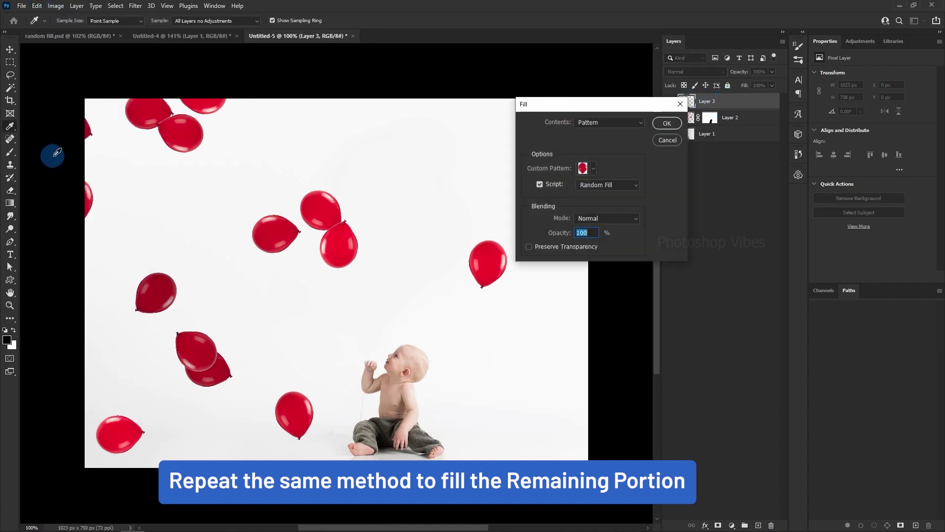
{"action": "left_click", "coordinate": [586, 122]}
{"action": "left_click", "coordinate": [572, 172]}
{"action": "left_click", "coordinate": [590, 192]}
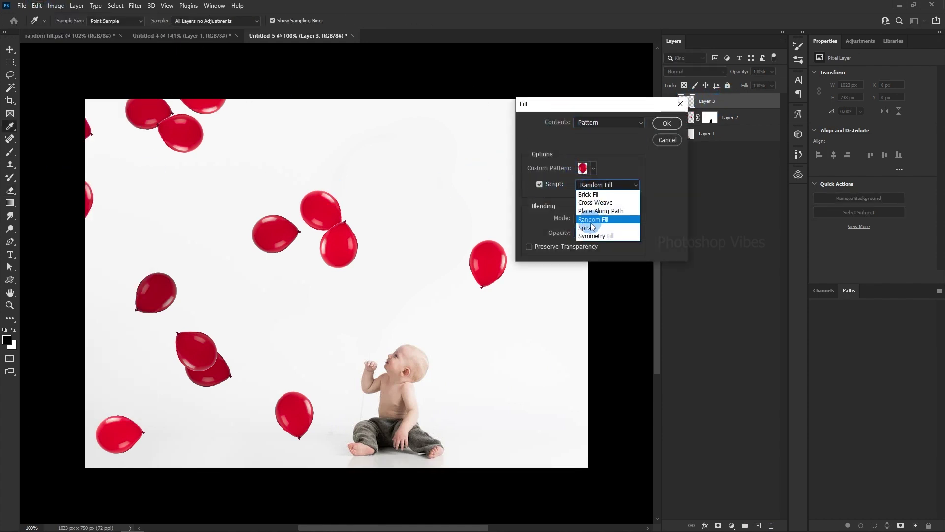
{"action": "left_click", "coordinate": [588, 228]}
{"action": "left_click", "coordinate": [667, 123]}
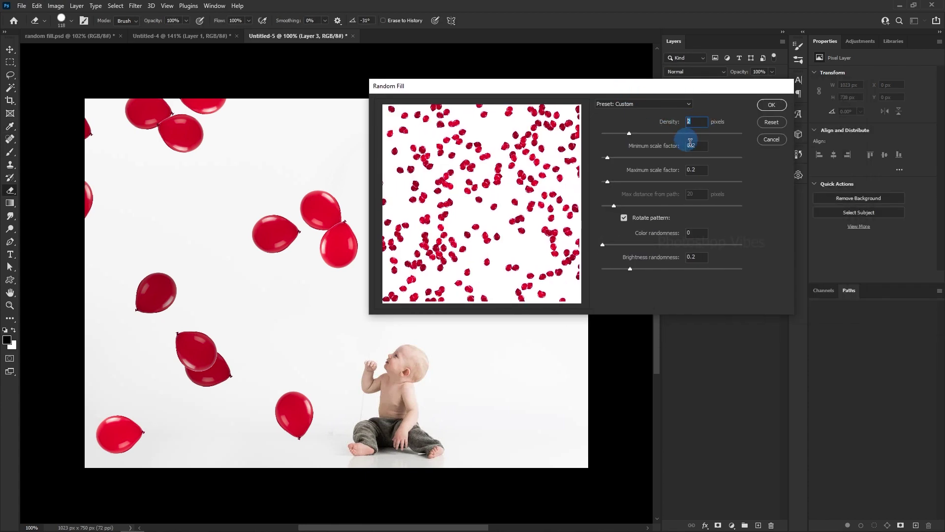
{"action": "type", "text": "4"}
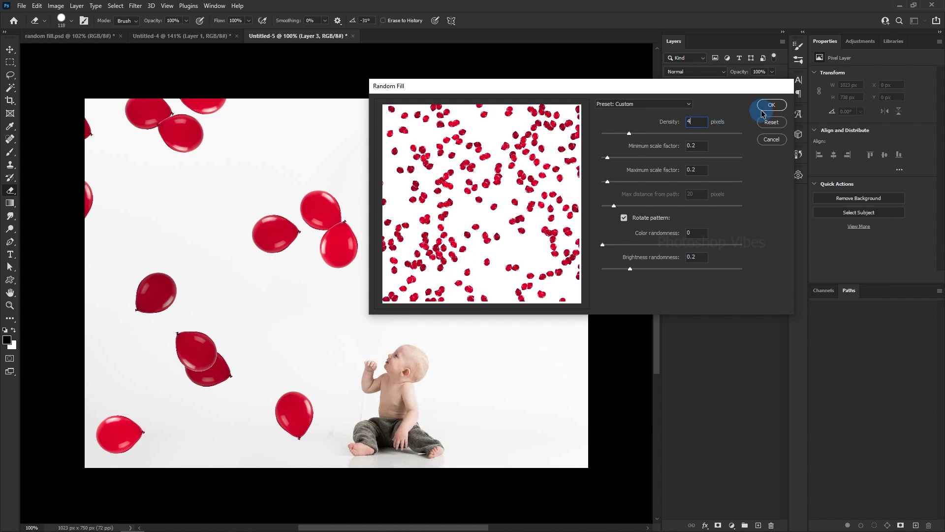
{"action": "left_click", "coordinate": [772, 106]}
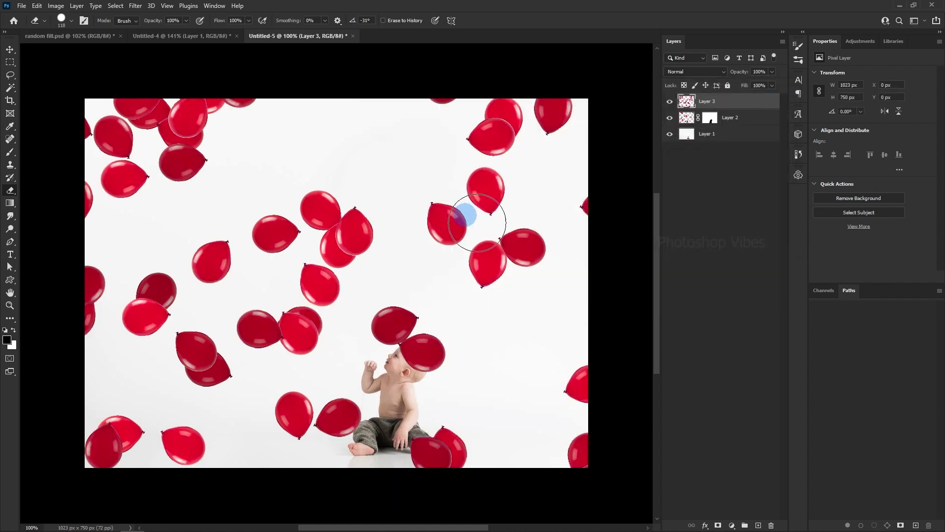
Mask Layer 3's balloons off the baby, keeping the left one, and add another layer.
{"action": "left_click", "coordinate": [717, 526]}
{"action": "mouse_move", "coordinate": [422, 337]}
{"action": "left_mouse_down"}
{"action": "mouse_move", "coordinate": [386, 320]}
{"action": "mouse_move", "coordinate": [460, 439]}
{"action": "mouse_move", "coordinate": [394, 431]}
{"action": "mouse_move", "coordinate": [462, 462]}
{"action": "left_mouse_up"}
{"action": "key", "text": "ctrl+z"}
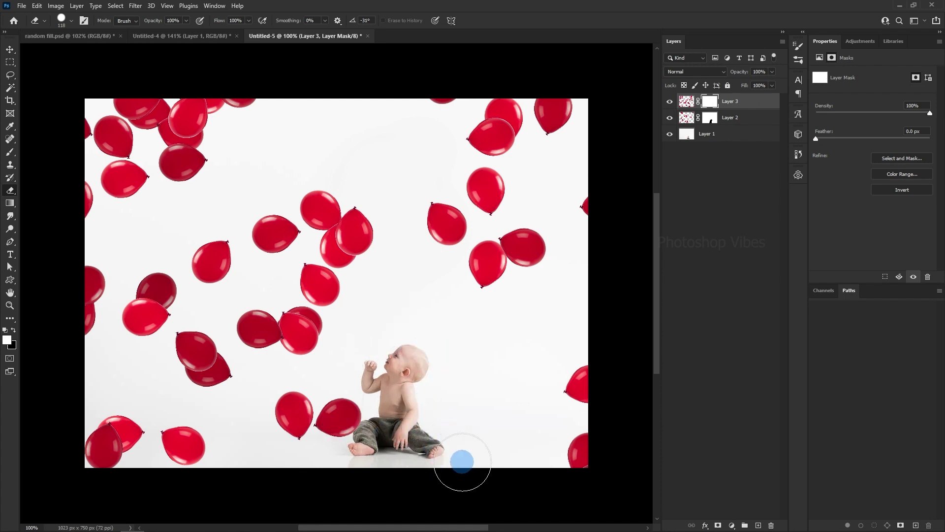
{"action": "left_click", "coordinate": [759, 525]}
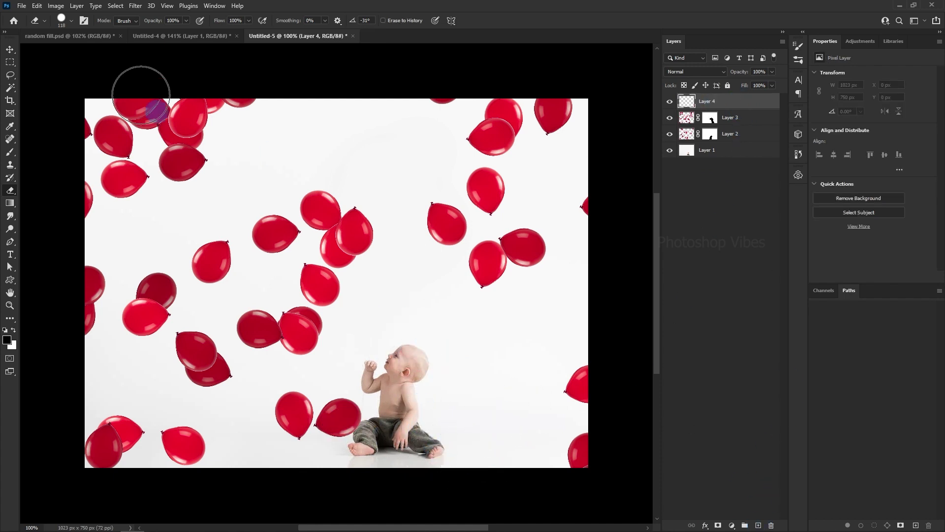
Fill Layer 4 with Random Fill balloons at scale factors 0.3 and density 2.5.
{"action": "left_click", "coordinate": [37, 6]}
{"action": "left_click", "coordinate": [55, 155]}
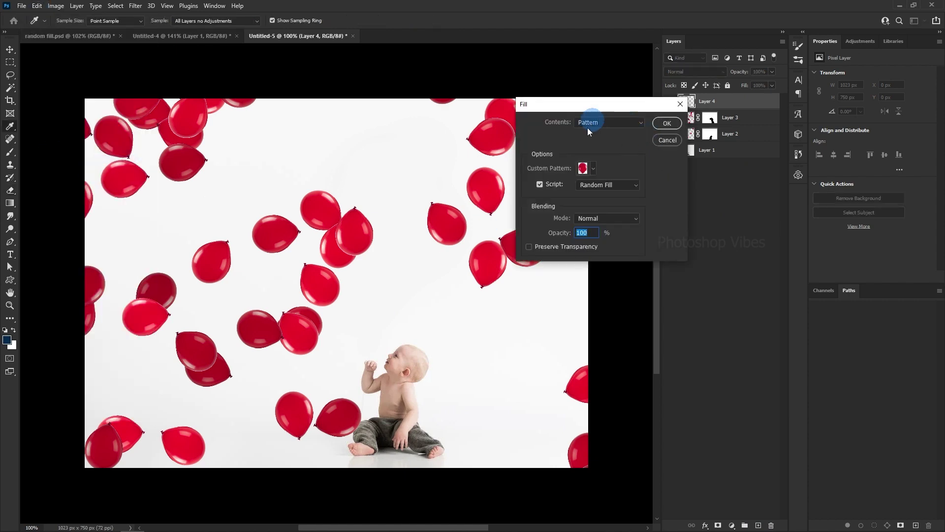
{"action": "left_click", "coordinate": [667, 123]}
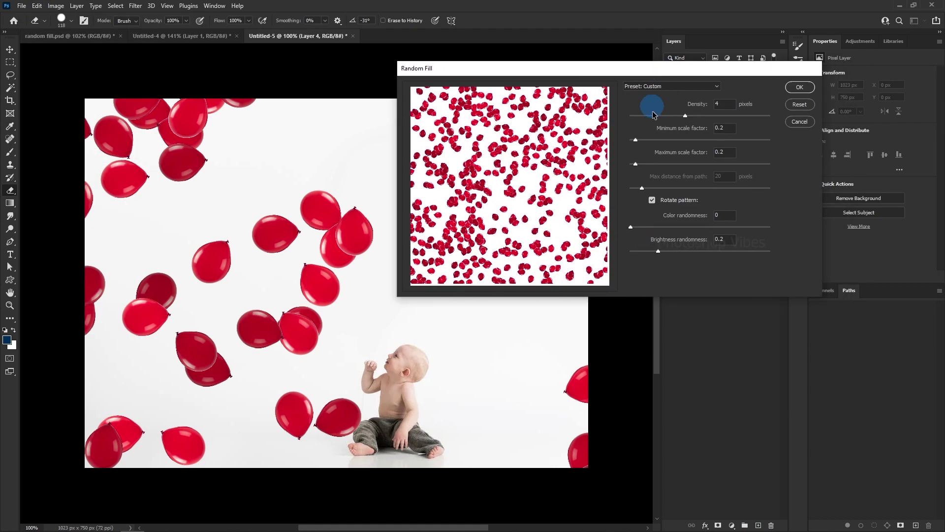
{"action": "double_click", "coordinate": [727, 128]}
{"action": "left_click", "coordinate": [782, 156]}
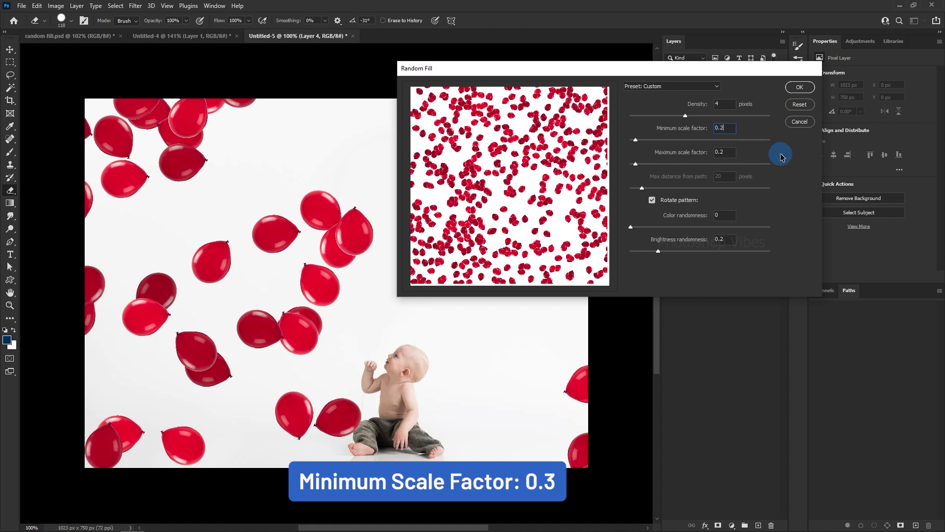
{"action": "type", "text": "3"}
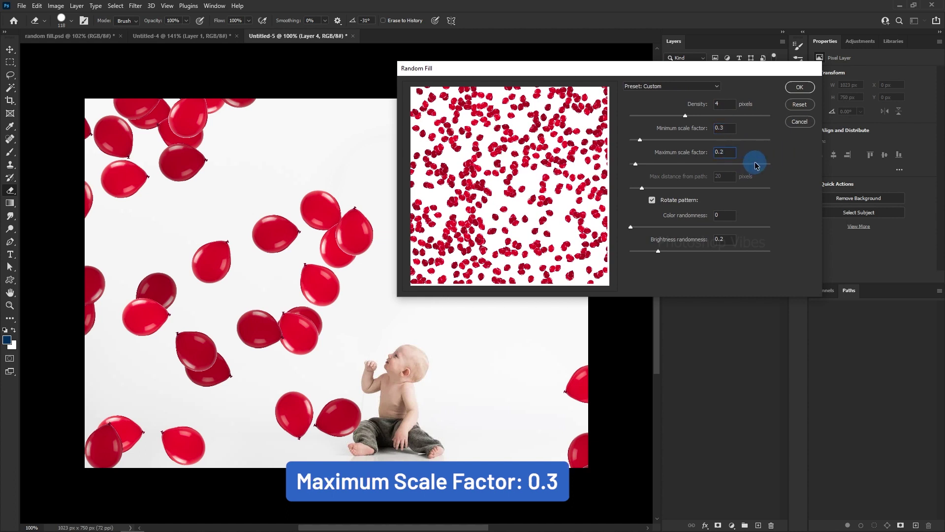
{"action": "type", "text": "3"}
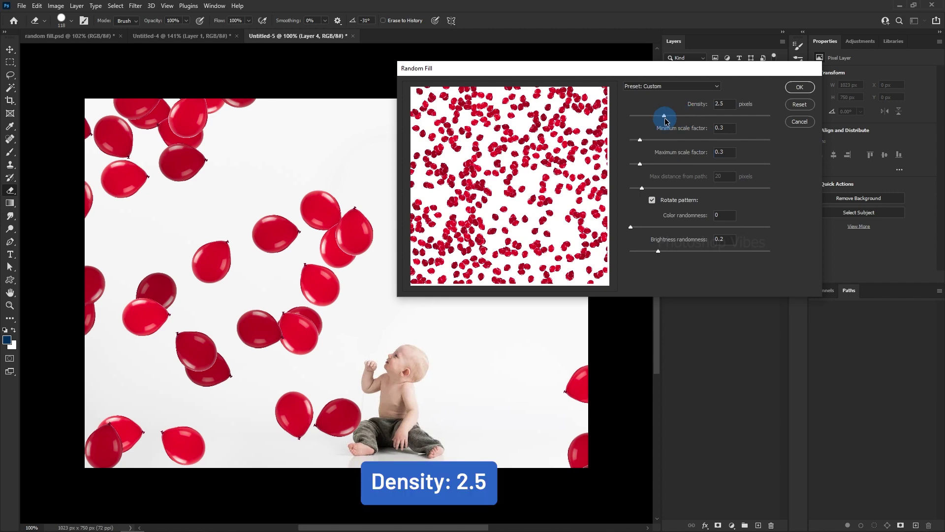
{"action": "left_click", "coordinate": [798, 88]}
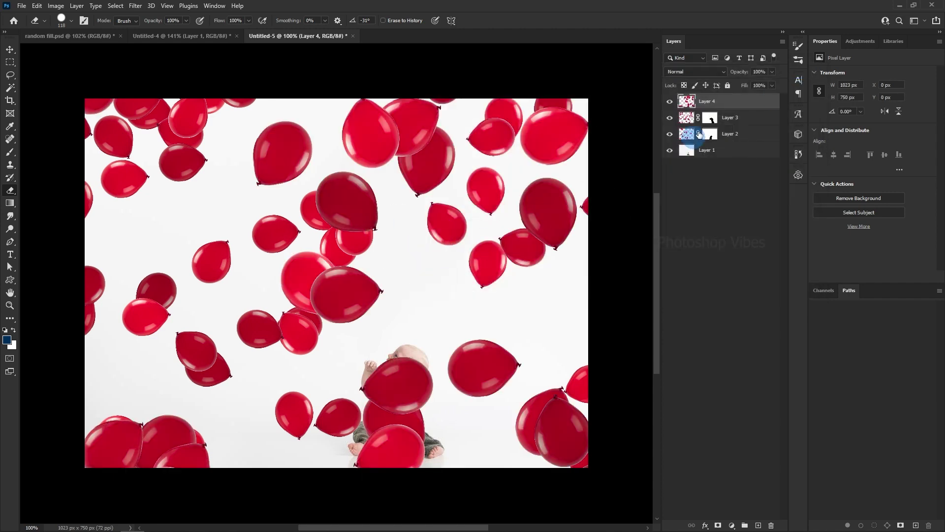
Move Layer 4 beneath the other balloon layers and mask its balloons off the baby.
{"action": "left_click_drag", "start_coordinate": [721, 101], "coordinate": [723, 142]}
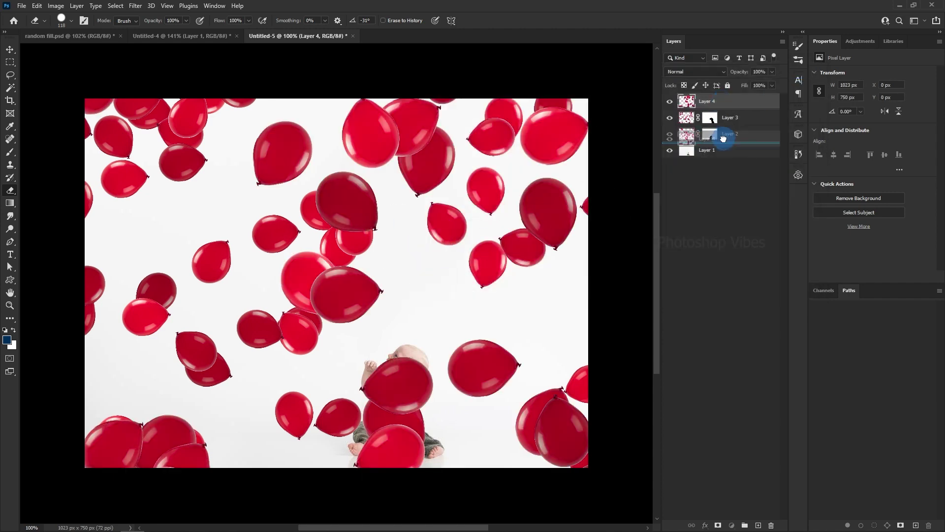
{"action": "left_click", "coordinate": [718, 525]}
{"action": "key", "text": "d"}
{"action": "left_click_drag", "start_coordinate": [390, 364], "coordinate": [412, 469]}
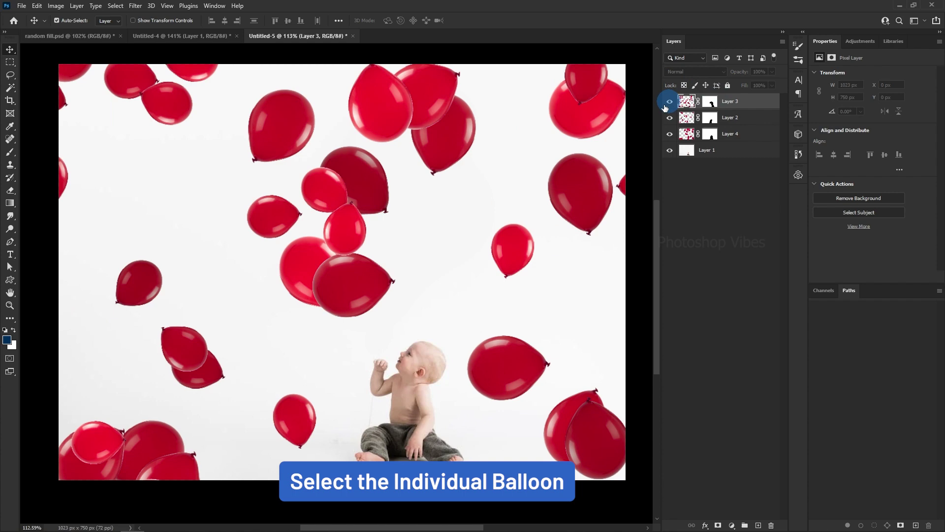
Lasso one upper-right balloon on Layer 3 and copy it onto a new layer.
{"action": "left_click", "coordinate": [530, 156]}
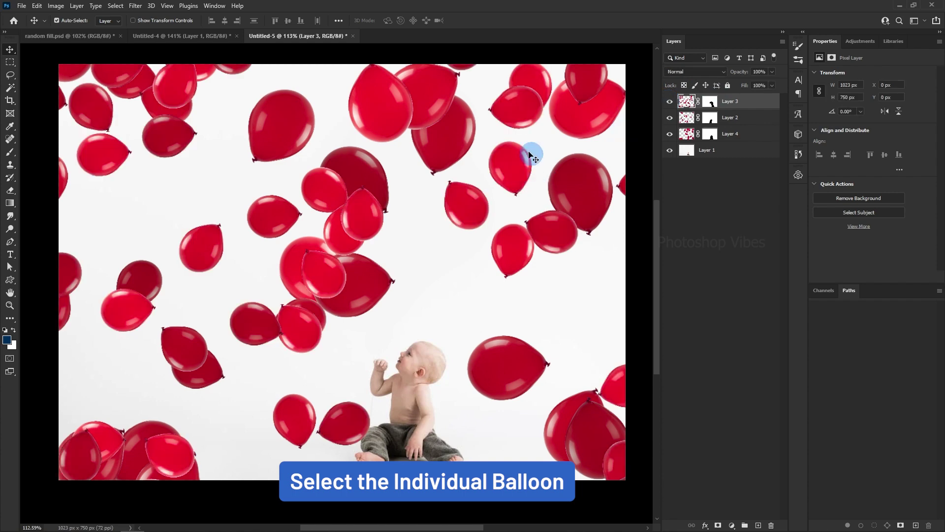
{"action": "left_click", "coordinate": [10, 75]}
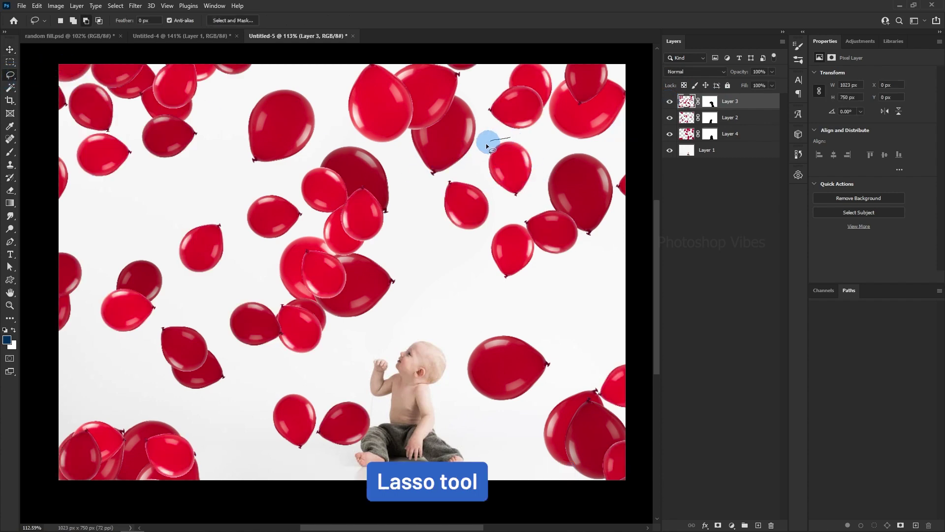
{"action": "mouse_move", "coordinate": [486, 144]}
{"action": "left_mouse_down"}
{"action": "mouse_move", "coordinate": [488, 178]}
{"action": "mouse_move", "coordinate": [522, 139]}
{"action": "left_mouse_up"}
{"action": "key", "text": "ctrl+j"}
{"action": "left_click", "coordinate": [687, 118]}
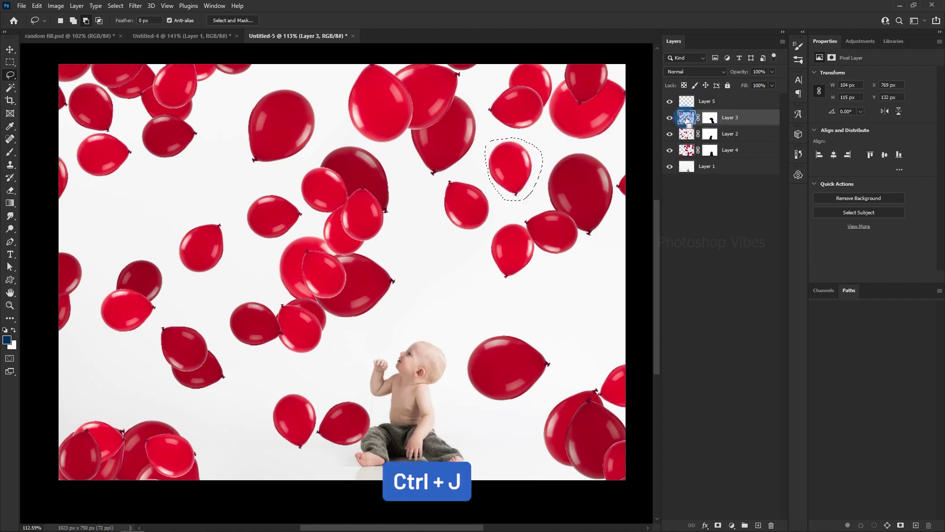
{"action": "key", "text": "ctrl+j"}
Delete the empty extra layer and solo-check the copied balloon layer.
{"action": "left_click", "coordinate": [694, 107]}
{"action": "key", "text": "Delete"}
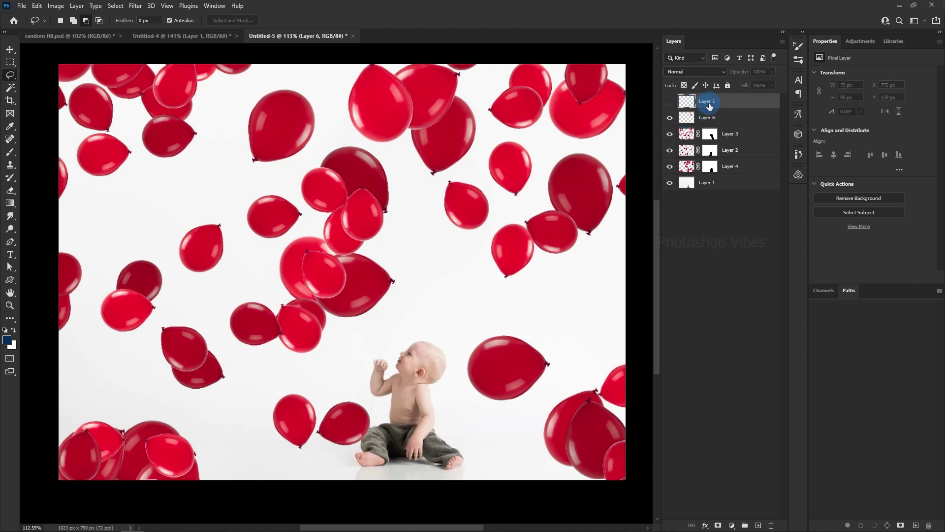
{"action": "left_click", "coordinate": [669, 103], "text": "alt"}
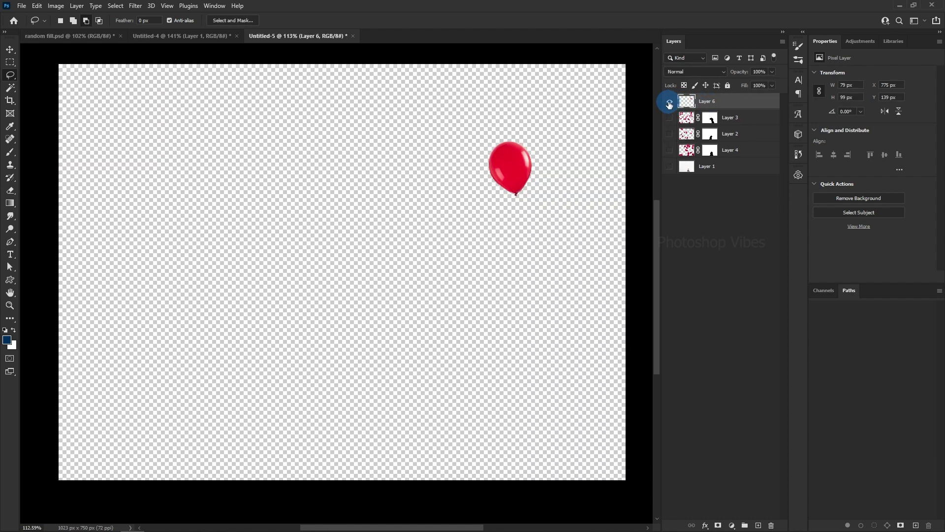
{"action": "left_click", "coordinate": [669, 103], "text": "alt"}
Free Transform the balloon layer and move the balloon into an empty left spot.
{"action": "key", "text": "v"}
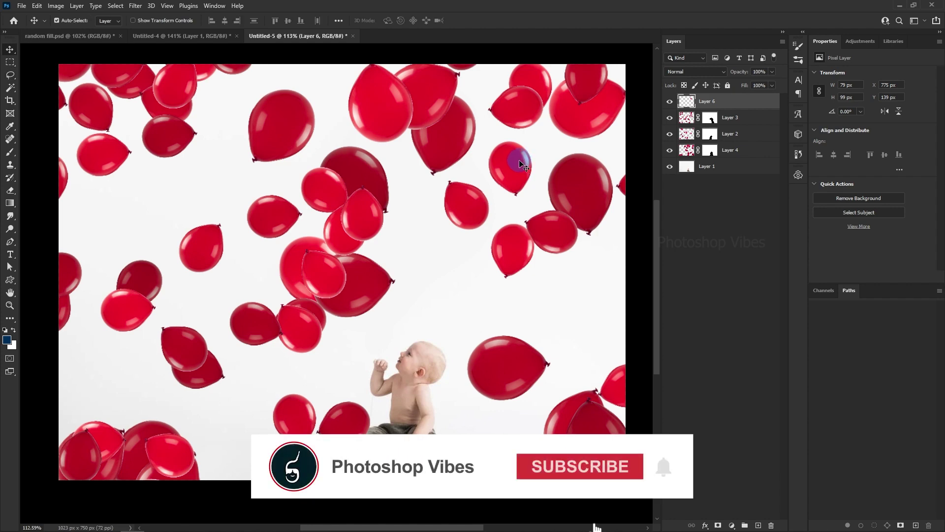
{"action": "left_click", "coordinate": [37, 6]}
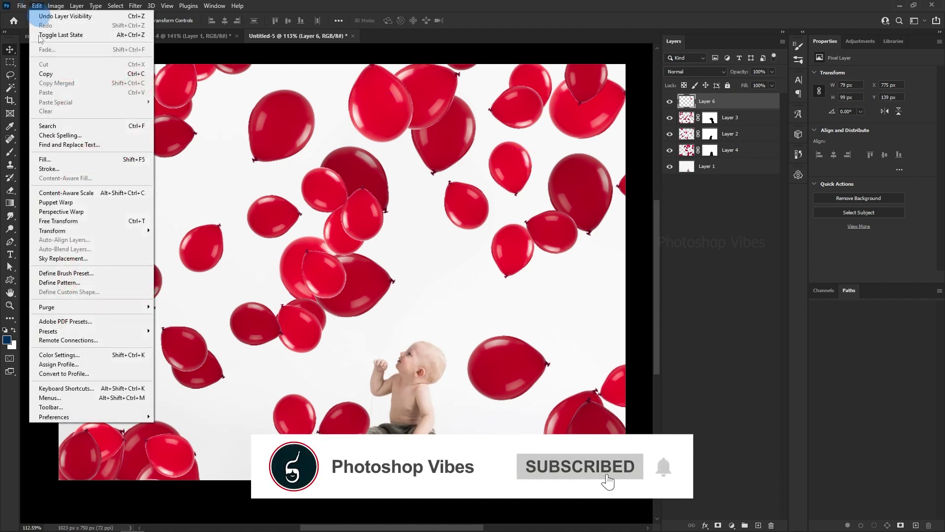
{"action": "left_click", "coordinate": [61, 221]}
{"action": "mouse_move", "coordinate": [529, 157]}
{"action": "left_mouse_down"}
{"action": "mouse_move", "coordinate": [159, 191]}
{"action": "mouse_move", "coordinate": [162, 201]}
{"action": "left_mouse_up"}
{"action": "key", "text": "Return"}
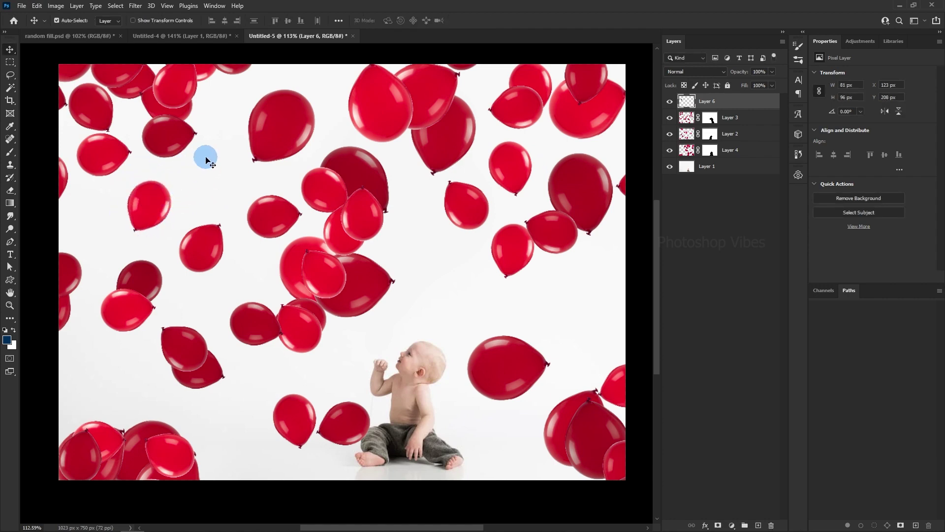
Duplicate the balloon twice, placing copies lower left and on the right side.
{"action": "scroll", "coordinate": [204, 154], "scroll_direction": "down", "scroll_amount": 1}
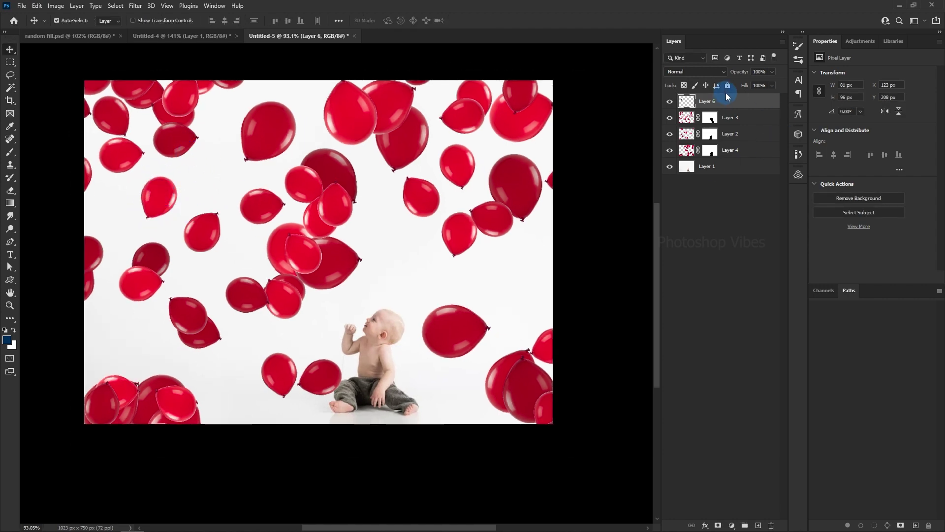
{"action": "left_click_drag", "start_coordinate": [708, 101], "coordinate": [758, 525]}
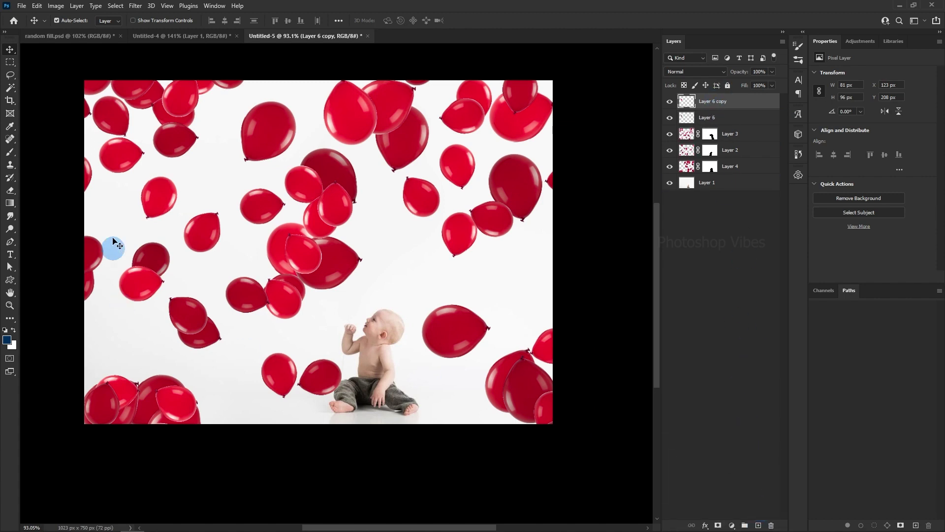
{"action": "left_click_drag", "start_coordinate": [113, 242], "coordinate": [136, 337]}
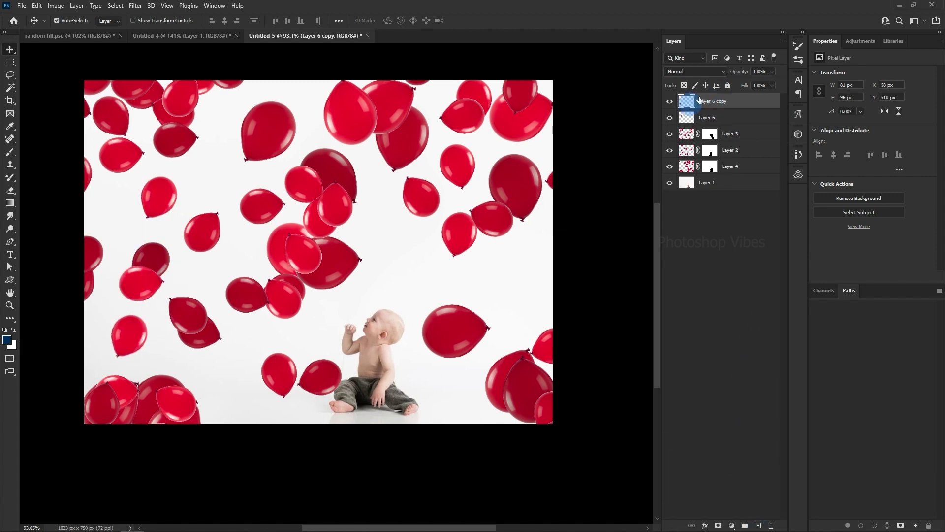
{"action": "left_click_drag", "start_coordinate": [700, 100], "coordinate": [759, 525]}
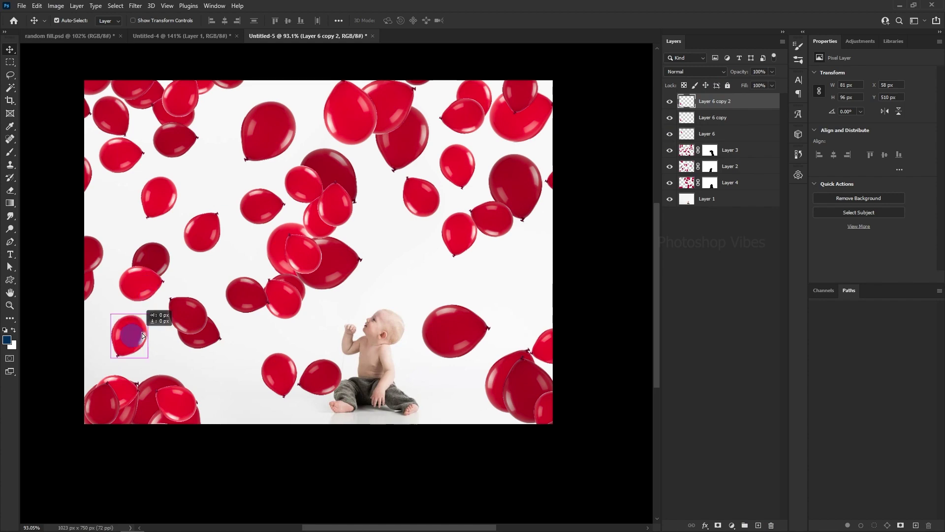
{"action": "mouse_move", "coordinate": [142, 336]}
{"action": "left_mouse_down"}
{"action": "mouse_move", "coordinate": [407, 255]}
{"action": "mouse_move", "coordinate": [512, 255]}
{"action": "left_mouse_up"}
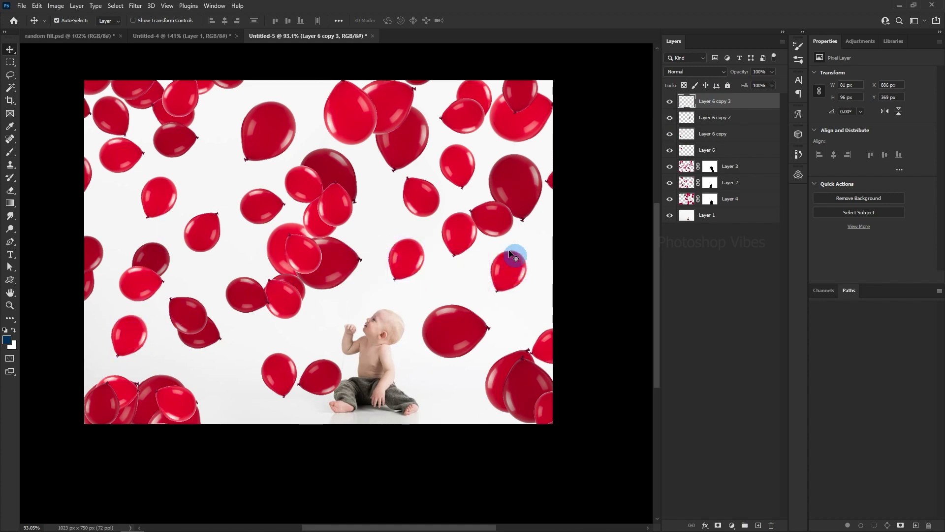
Rotate the newest balloon copy sideways and move another copy to the upper left.
{"action": "left_click", "coordinate": [37, 6]}
{"action": "mouse_move", "coordinate": [52, 231]}
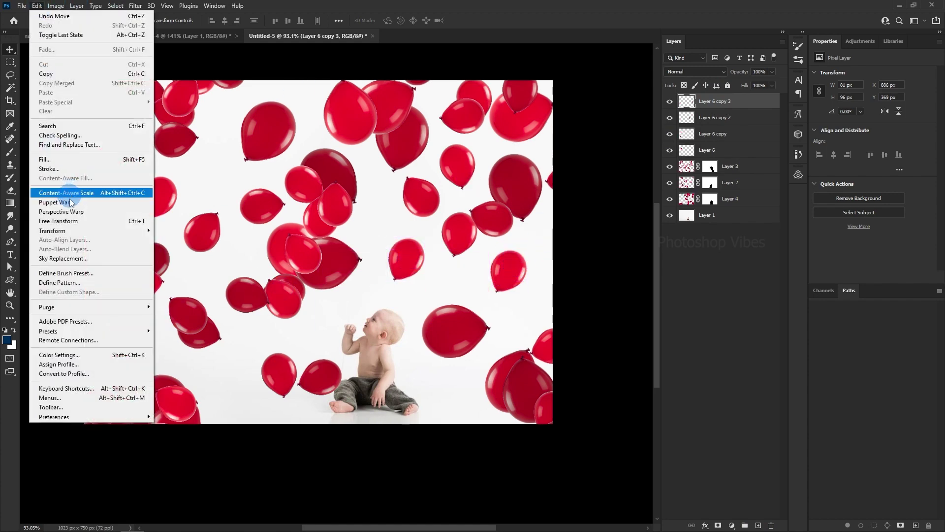
{"action": "left_click", "coordinate": [169, 231]}
{"action": "left_click_drag", "start_coordinate": [559, 277], "coordinate": [482, 216]}
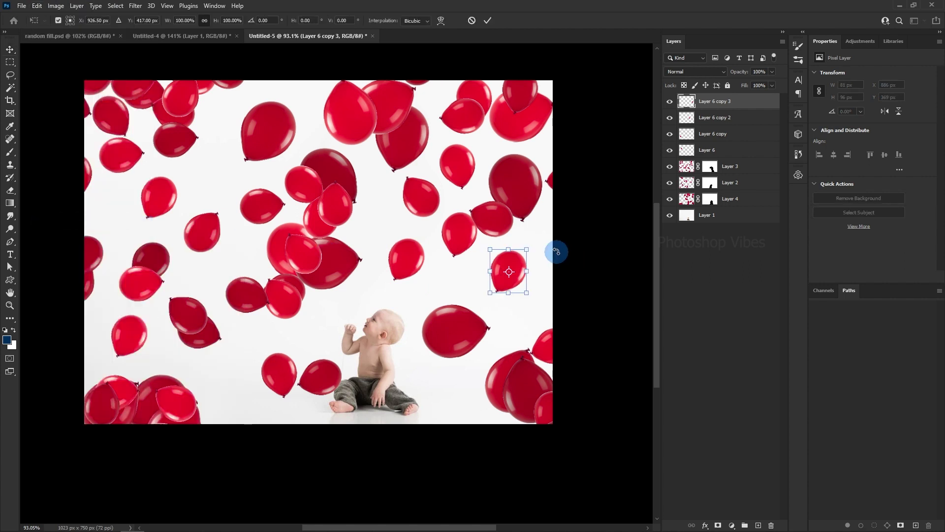
{"action": "double_click", "coordinate": [516, 278]}
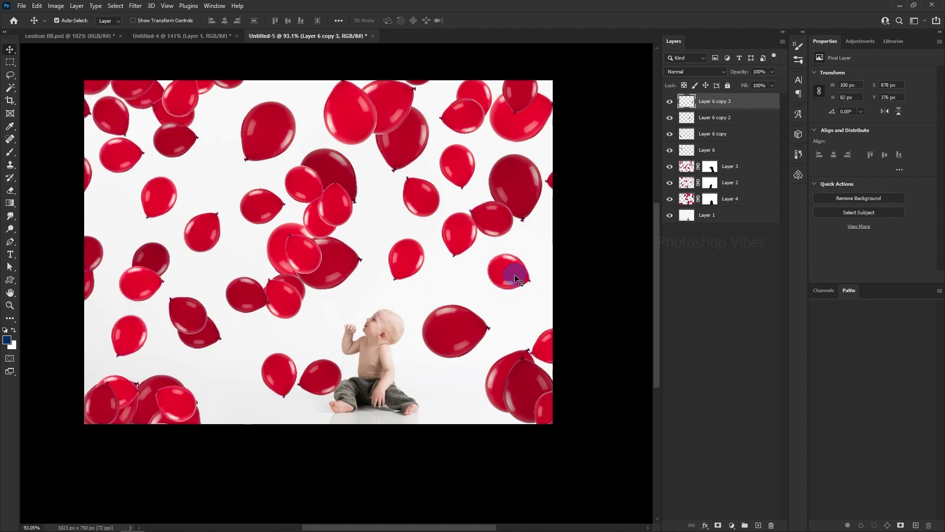
{"action": "left_click_drag", "start_coordinate": [516, 311], "coordinate": [217, 171]}
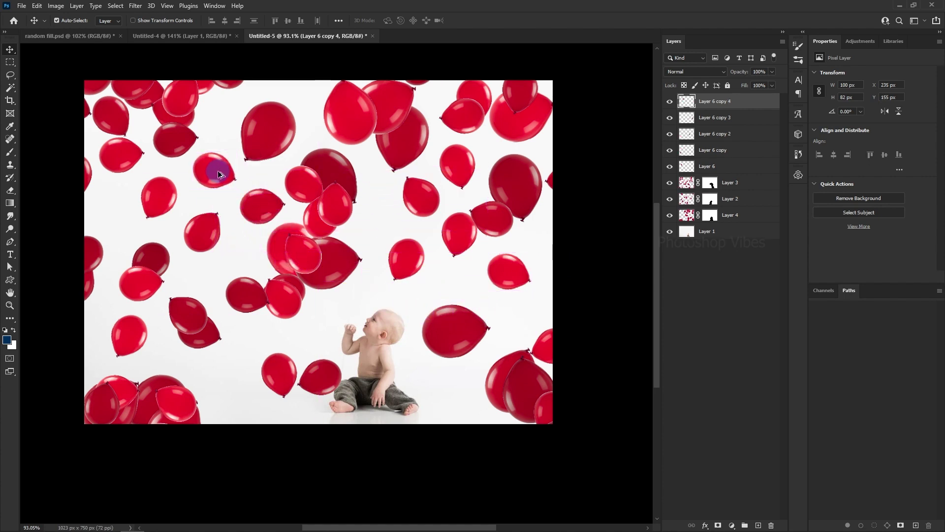
Add a new empty shadow layer and set the foreground colour to black.
{"action": "left_click", "coordinate": [758, 525]}
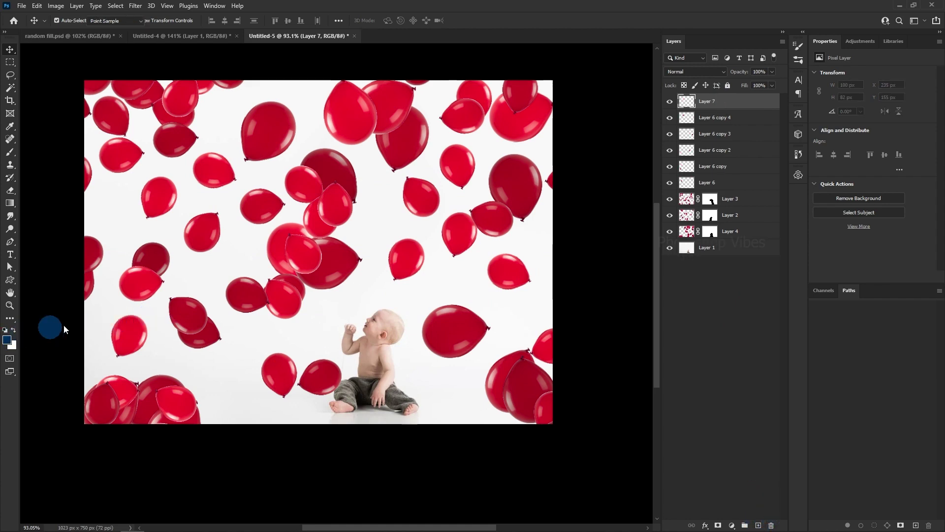
{"action": "left_click", "coordinate": [7, 340]}
{"action": "left_click_drag", "start_coordinate": [406, 193], "coordinate": [270, 249]}
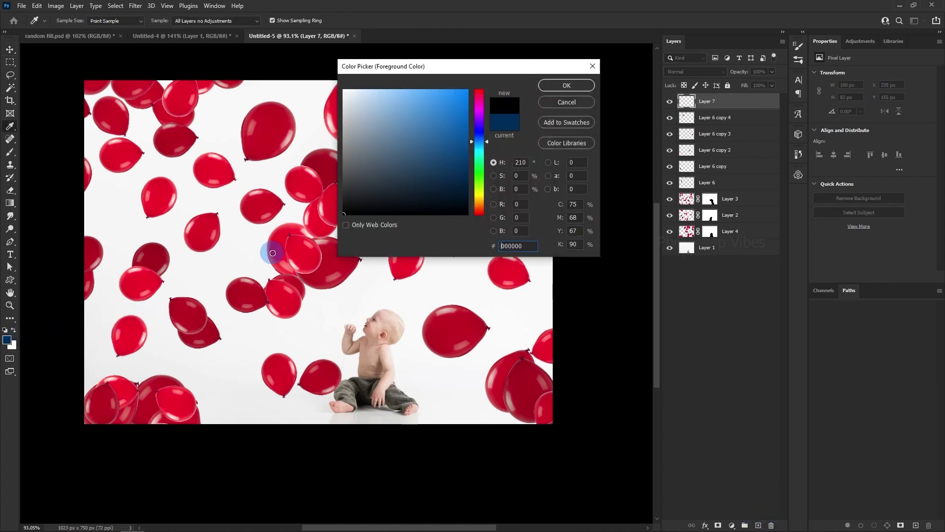
{"action": "left_click", "coordinate": [558, 85]}
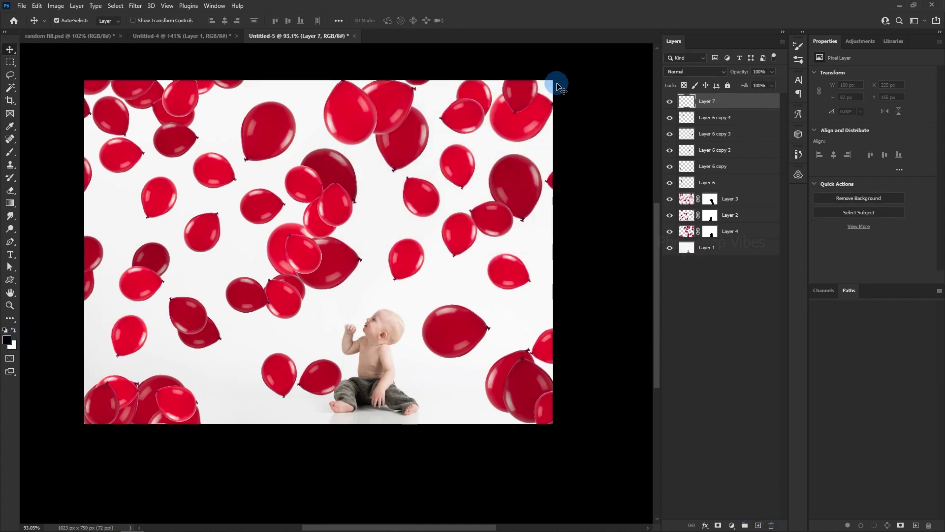
Paint black along the canvas bottom with a soft brush and fade the layer to 26% opacity.
{"action": "left_click", "coordinate": [11, 156]}
{"action": "left_click", "coordinate": [49, 152]}
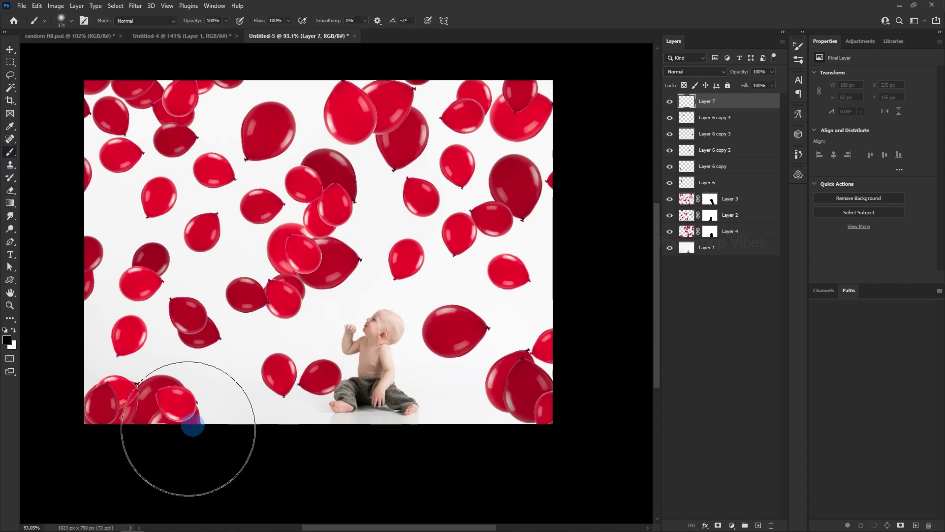
{"action": "mouse_move", "coordinate": [110, 448]}
{"action": "left_mouse_down"}
{"action": "mouse_move", "coordinate": [591, 452]}
{"action": "mouse_move", "coordinate": [98, 451]}
{"action": "mouse_move", "coordinate": [679, 472]}
{"action": "left_mouse_up"}
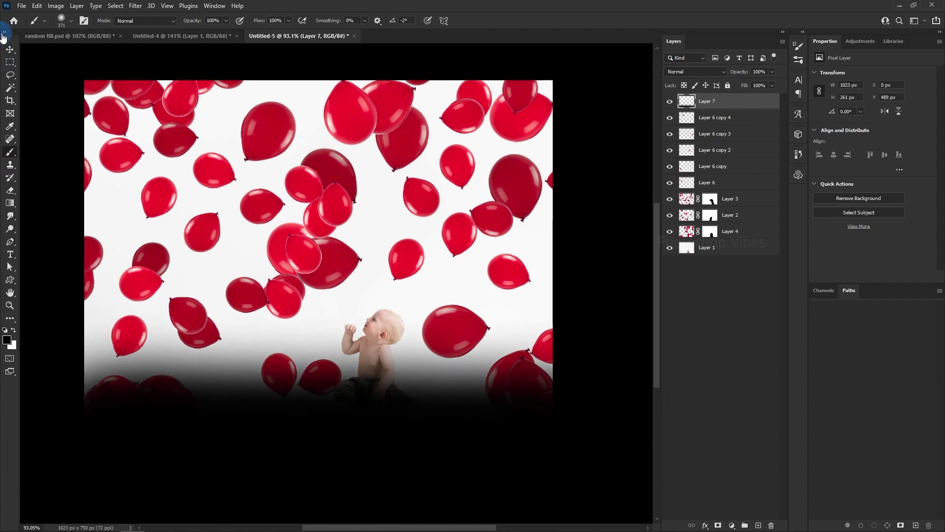
{"action": "left_click", "coordinate": [11, 48]}
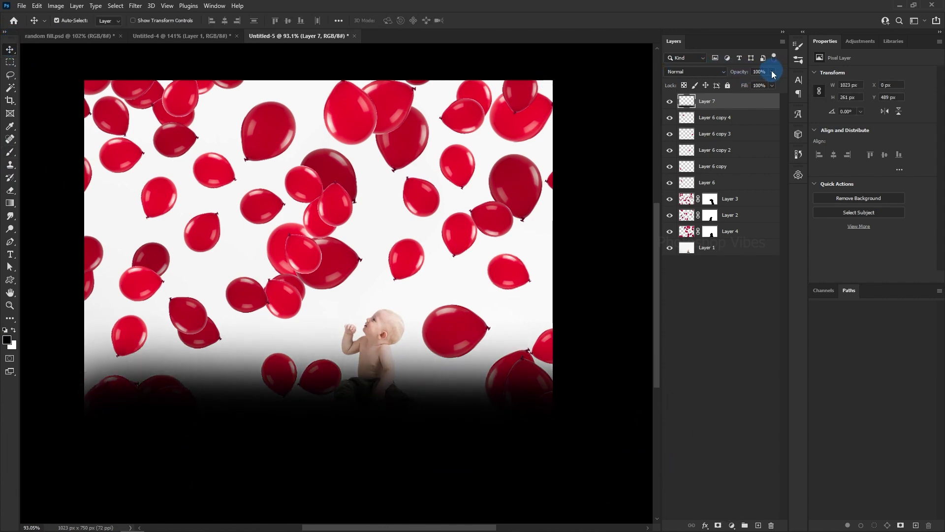
{"action": "left_click_drag", "start_coordinate": [741, 88], "coordinate": [740, 88]}
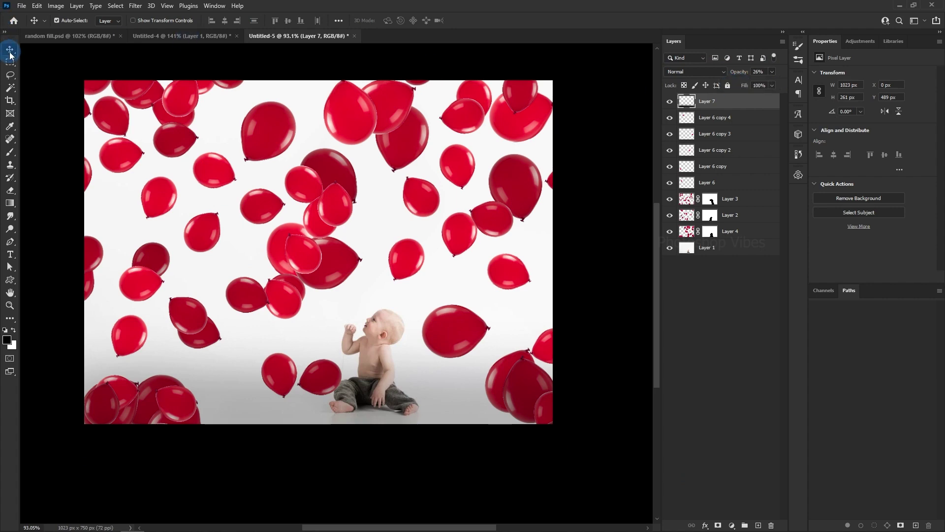
Group Layers 4–7 into Group 1, comparing the image with shadow and group hidden and shown.
{"action": "left_click", "coordinate": [671, 101]}
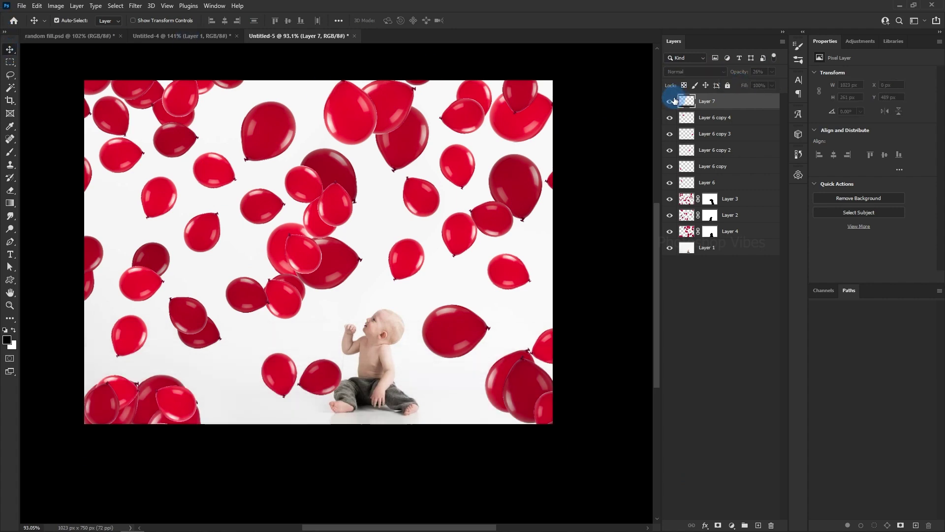
{"action": "left_click", "coordinate": [670, 101]}
{"action": "left_click", "coordinate": [717, 231]}
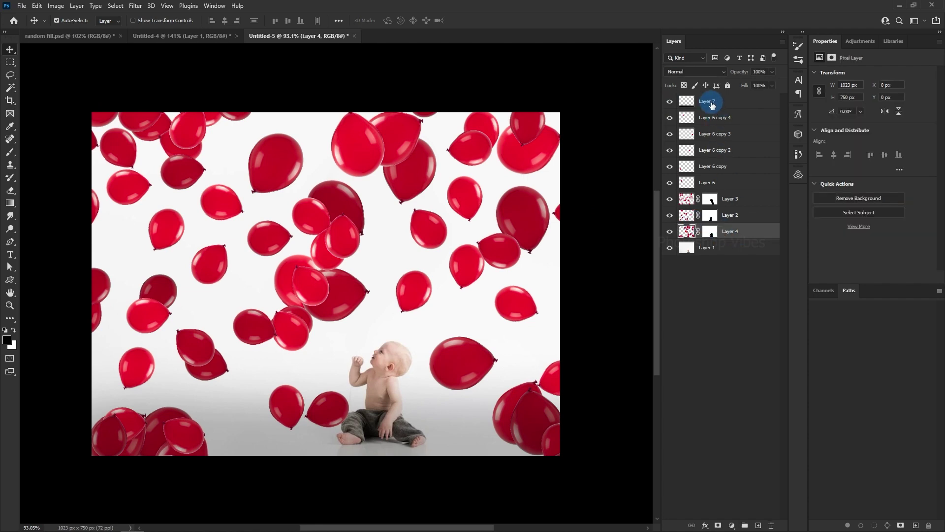
{"action": "left_click", "coordinate": [711, 102], "text": "shift"}
{"action": "key", "text": "ctrl+g"}
{"action": "left_click", "coordinate": [671, 100]}
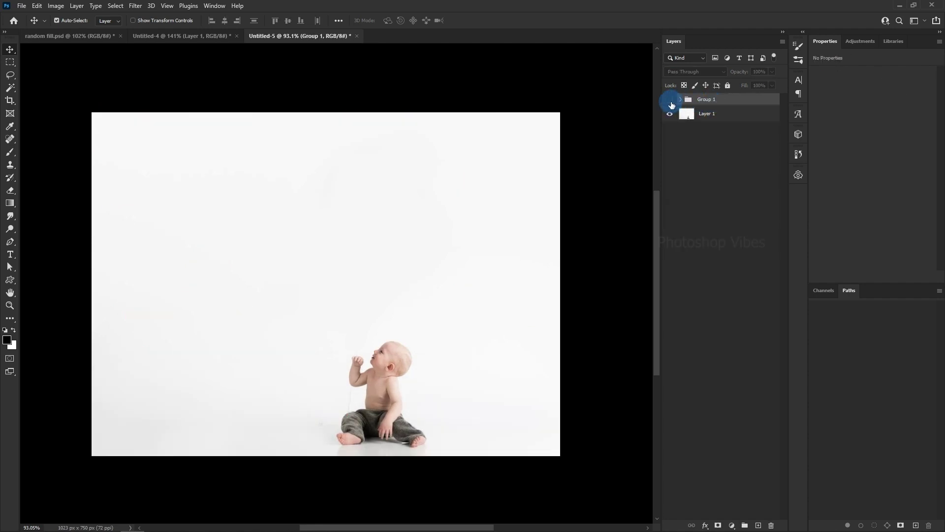
{"action": "left_click", "coordinate": [671, 102]}
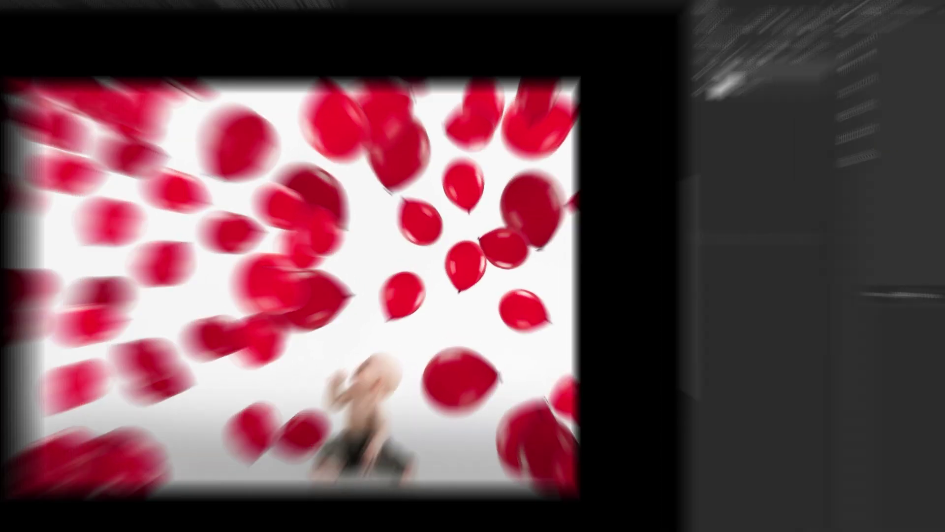